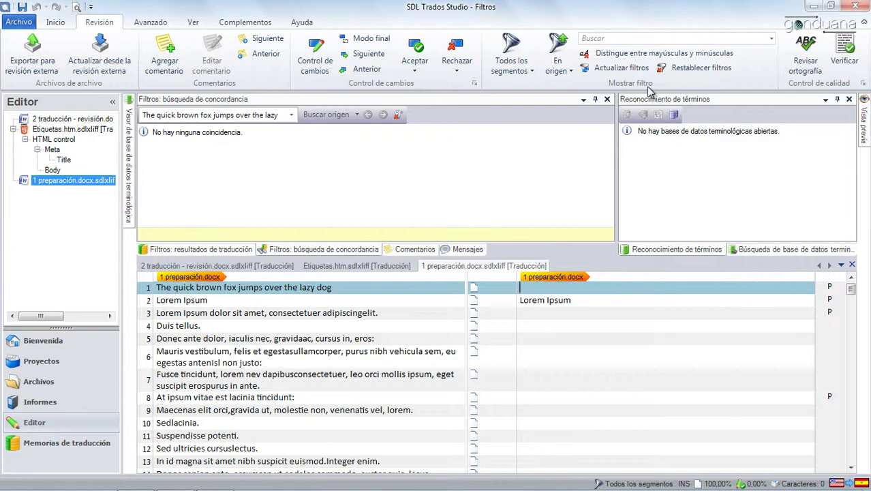
# Filter the segments of 1 preparación.docx.sdlxliff by the source text "Lor"
pyautogui.click(642, 37)
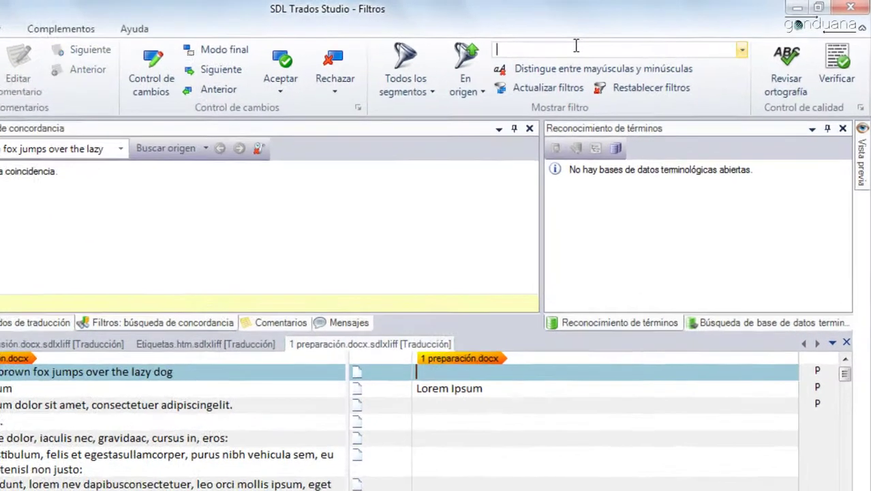
pyautogui.write('Lor')
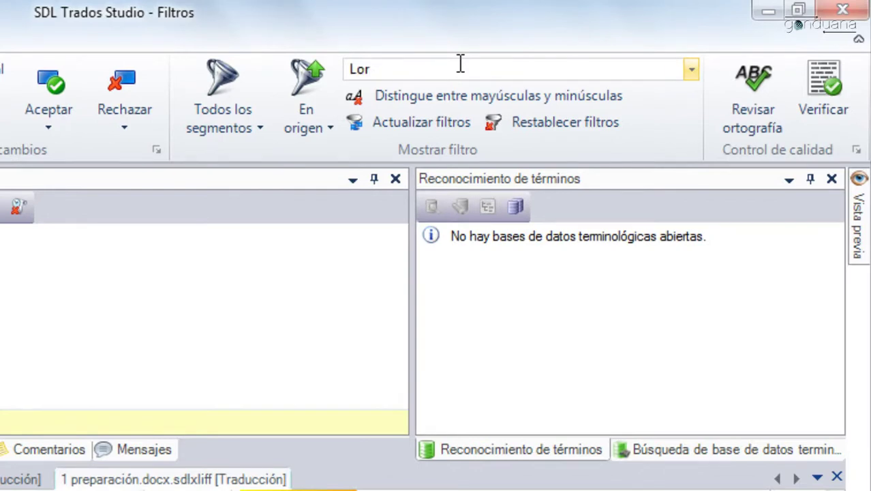
pyautogui.press('Return')
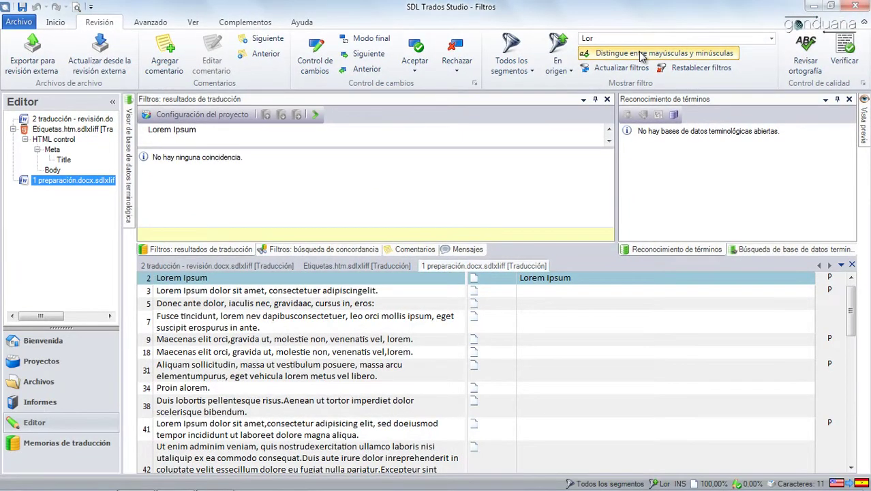
# Make the "Lor" filter case-sensitive and reapply it to the segments
pyautogui.click(641, 55)
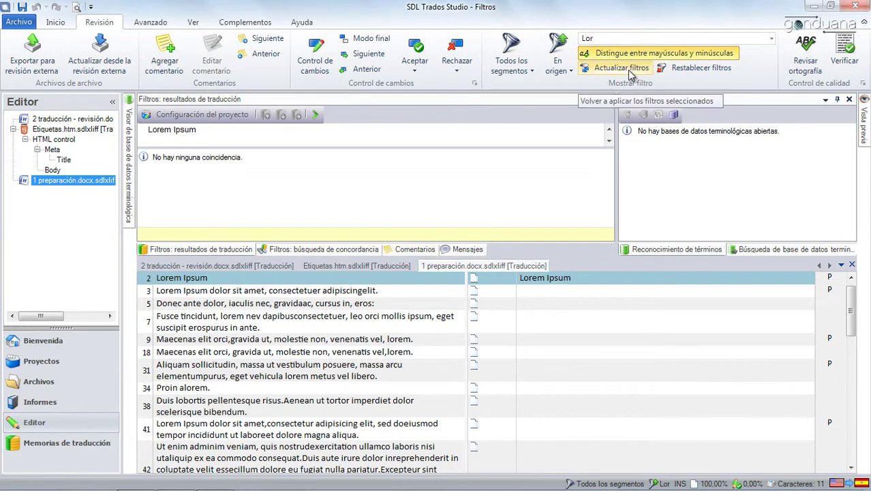
pyautogui.click(594, 72)
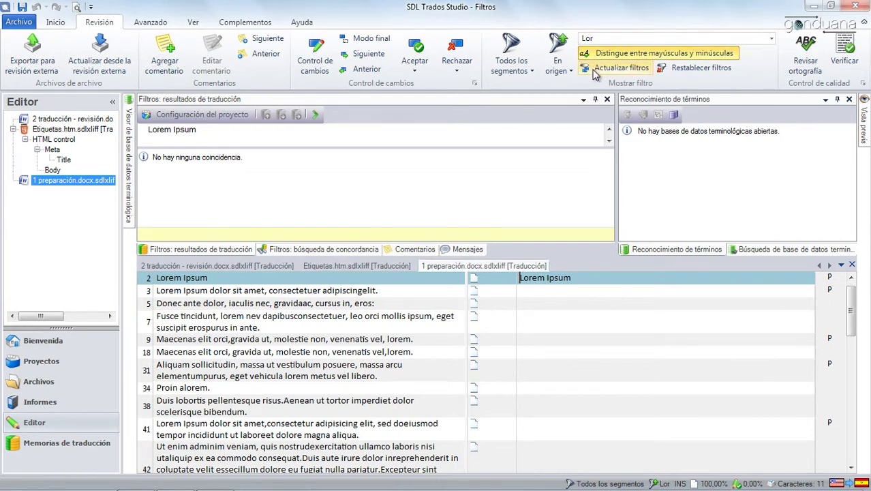
pyautogui.click(595, 71)
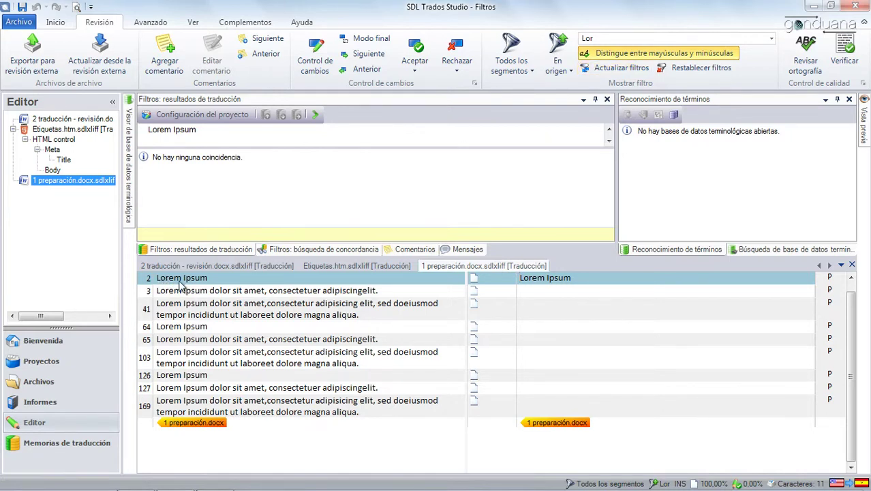
# Apply the "Lor" filter to the target text, and reset the filters
pyautogui.click(557, 71)
pyautogui.click(571, 101)
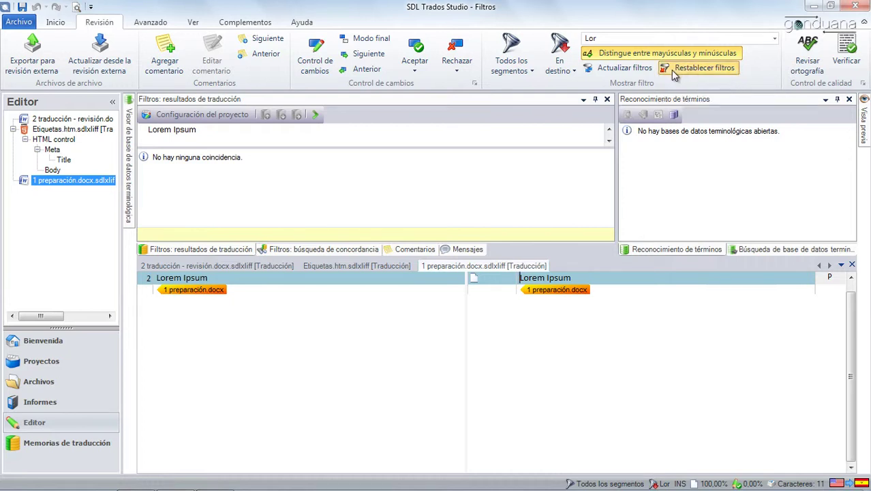
pyautogui.click(672, 74)
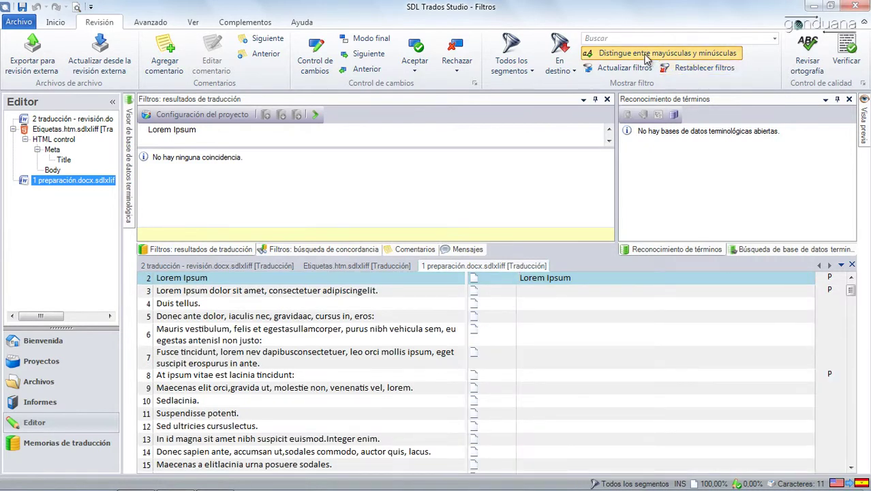
# Filter the segments by a colon ":" in the source text, with case sensitivity off
pyautogui.click(659, 40)
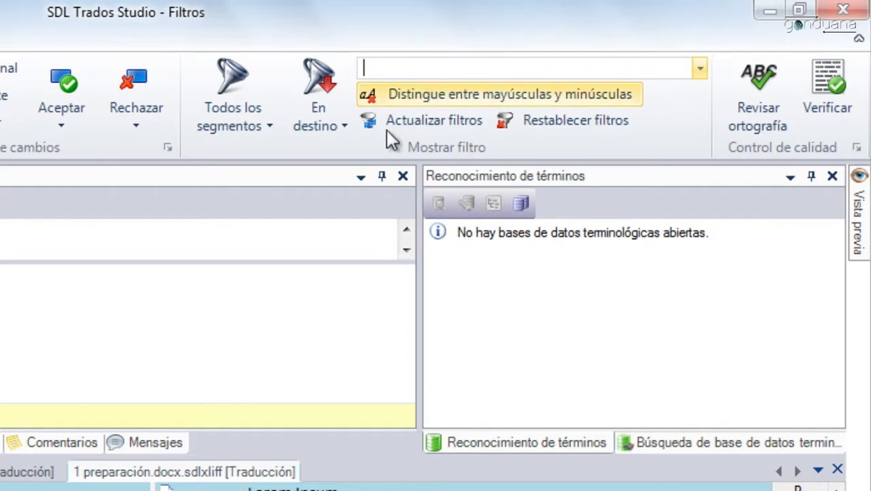
pyautogui.click(324, 126)
pyautogui.click(332, 158)
pyautogui.click(412, 66)
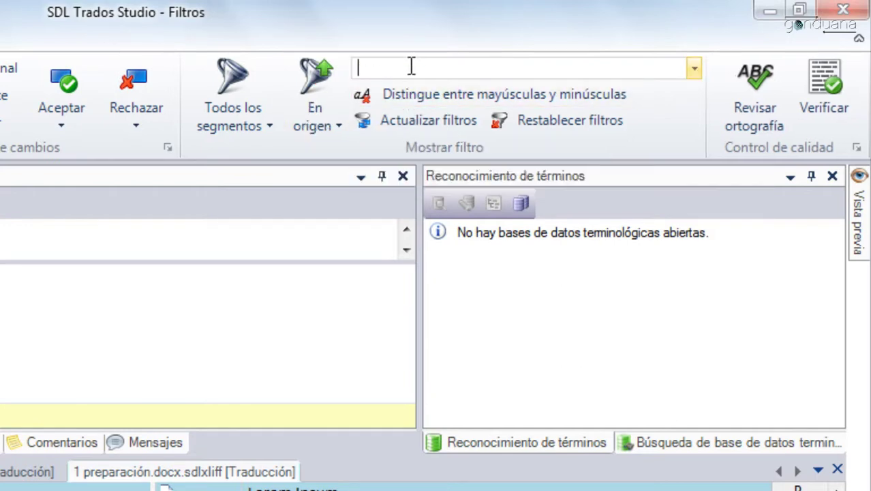
pyautogui.write(':')
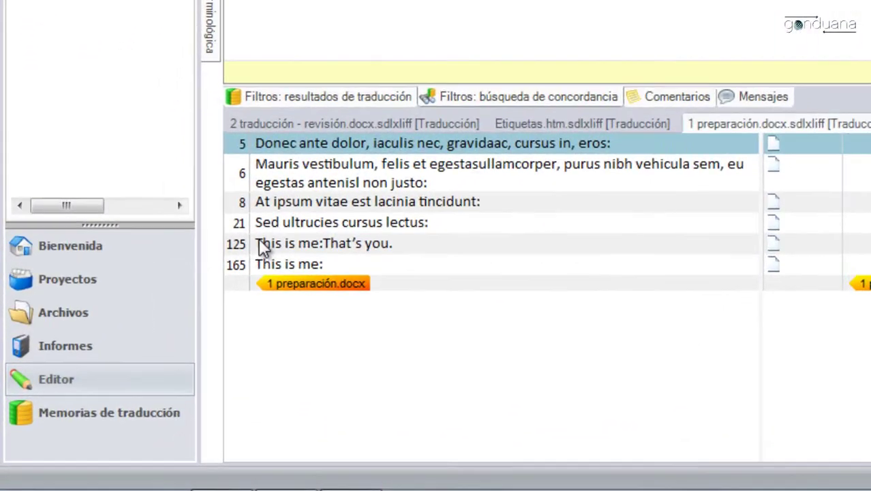
# Compare the phrase "This is me:" in source segments 125 and 165
pyautogui.moveTo(219, 283); pyautogui.dragTo(278, 288)
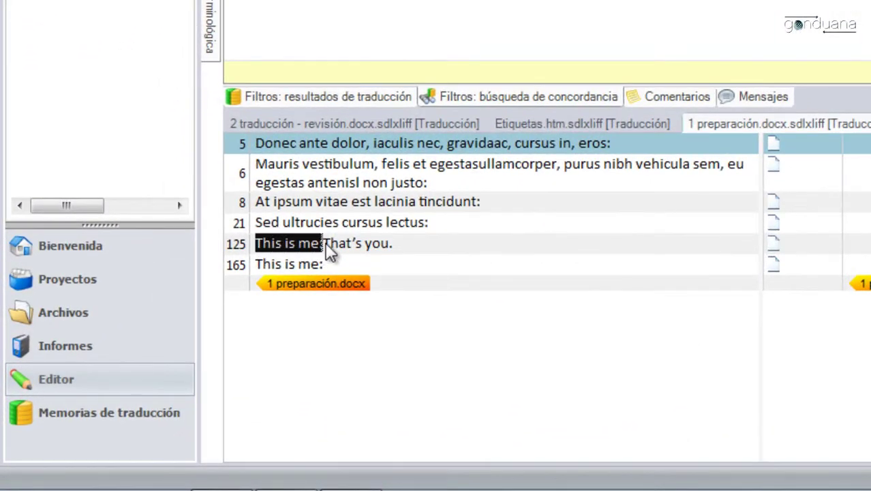
pyautogui.click(325, 243)
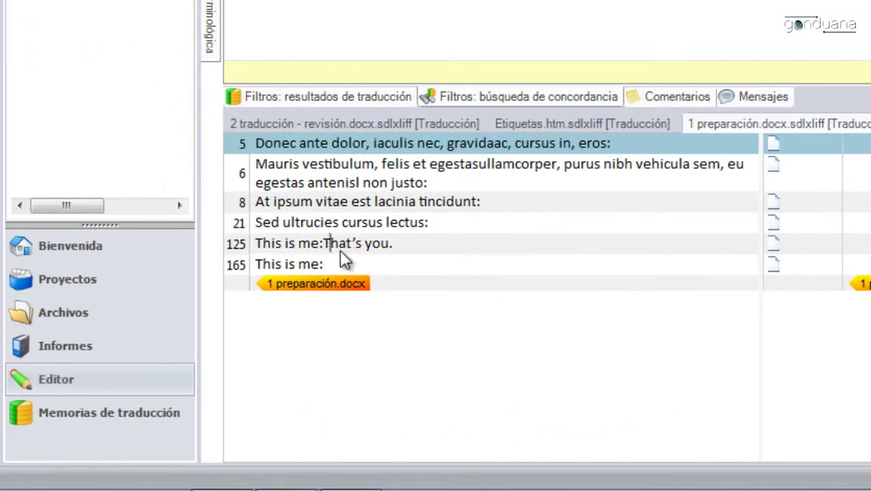
pyautogui.moveTo(327, 265); pyautogui.dragTo(253, 276)
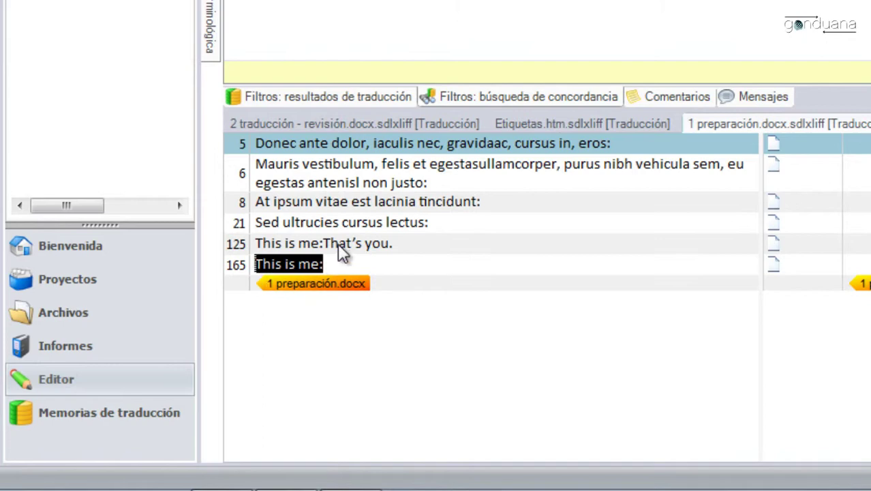
pyautogui.click(326, 246)
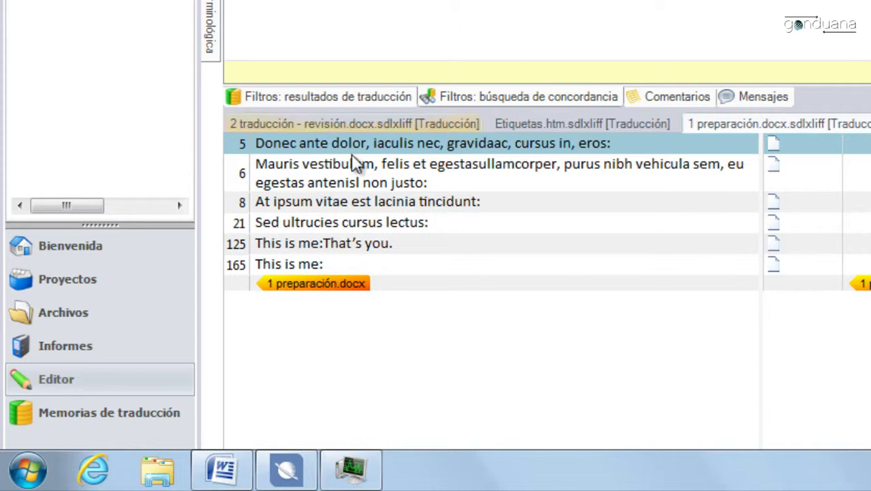
# Edit the source of segment 125, adding a space after the colon so it reads "This is me: That's you."
pyautogui.rightClick(322, 238)
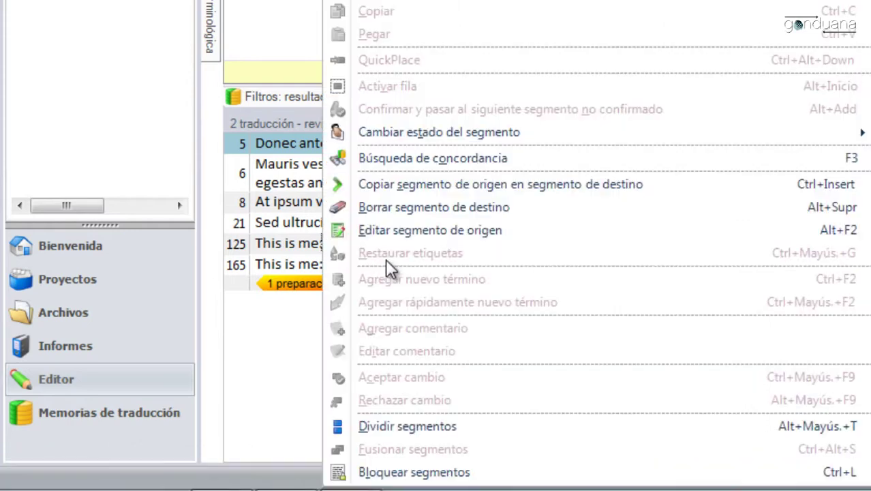
pyautogui.click(424, 226)
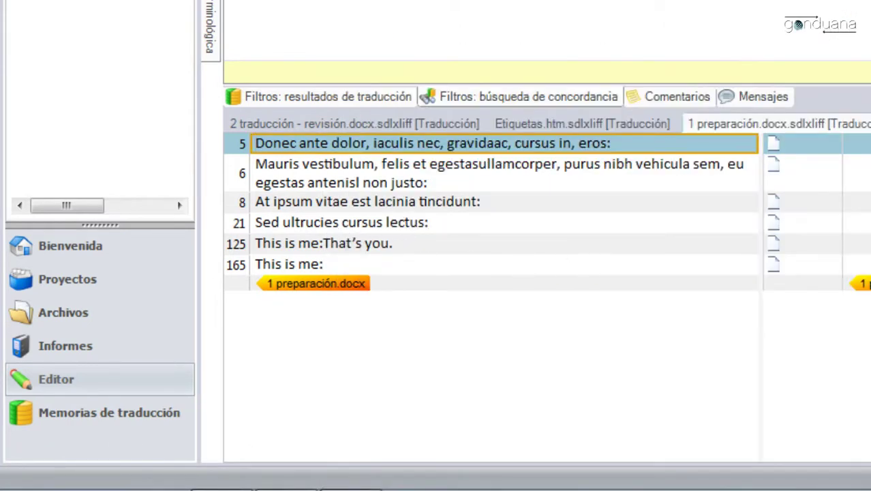
pyautogui.click(608, 244)
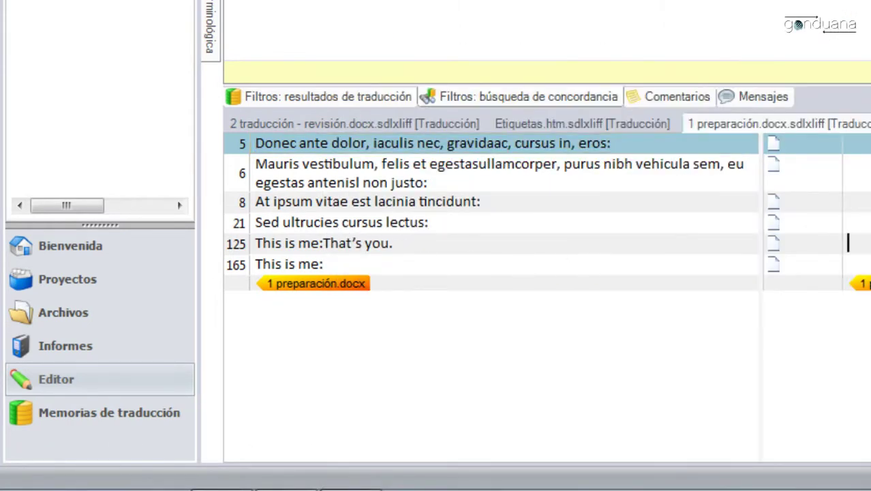
pyautogui.rightClick(326, 247)
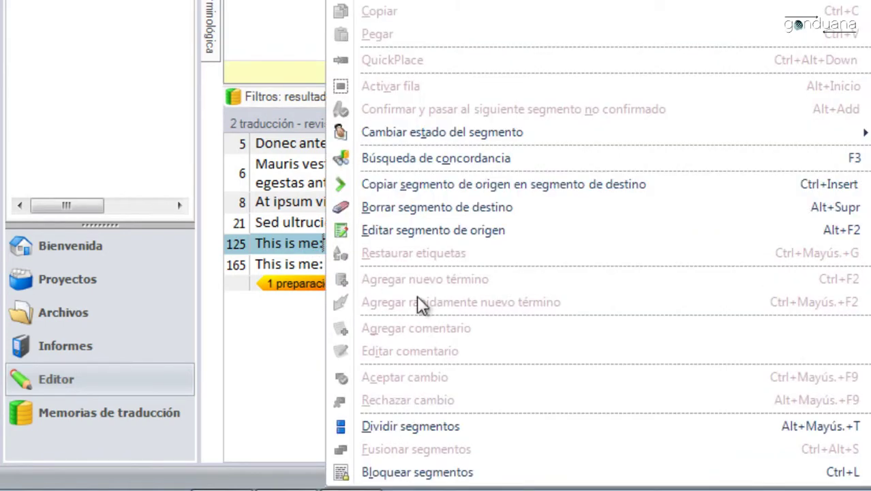
pyautogui.click(430, 231)
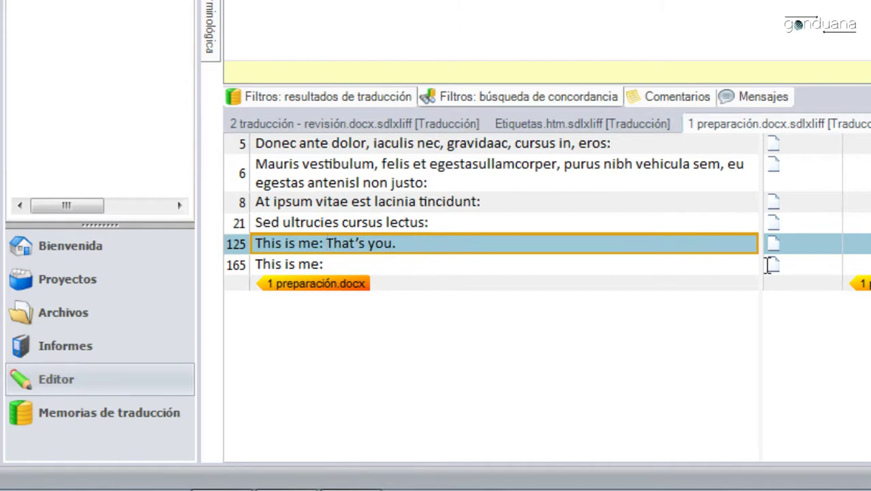
pyautogui.press('Escape')
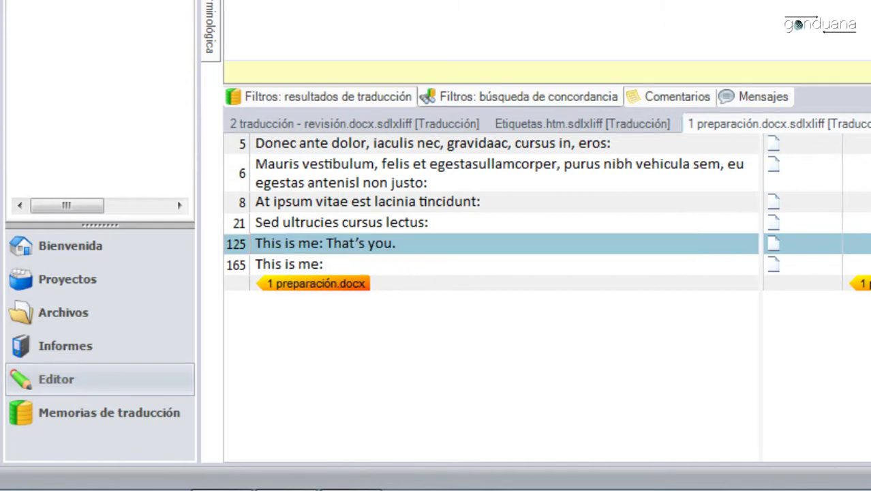
# Split segment 125 right before "That's you." and reset the filters to check both parts
pyautogui.rightClick(325, 241)
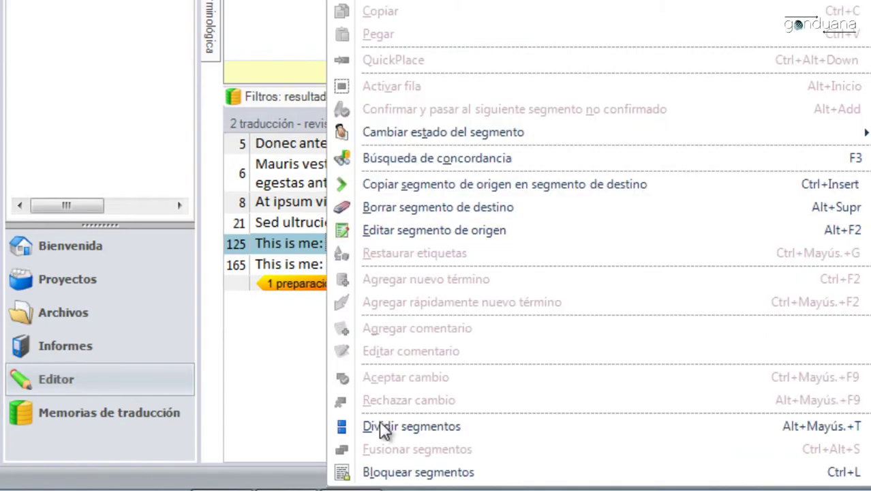
pyautogui.click(403, 427)
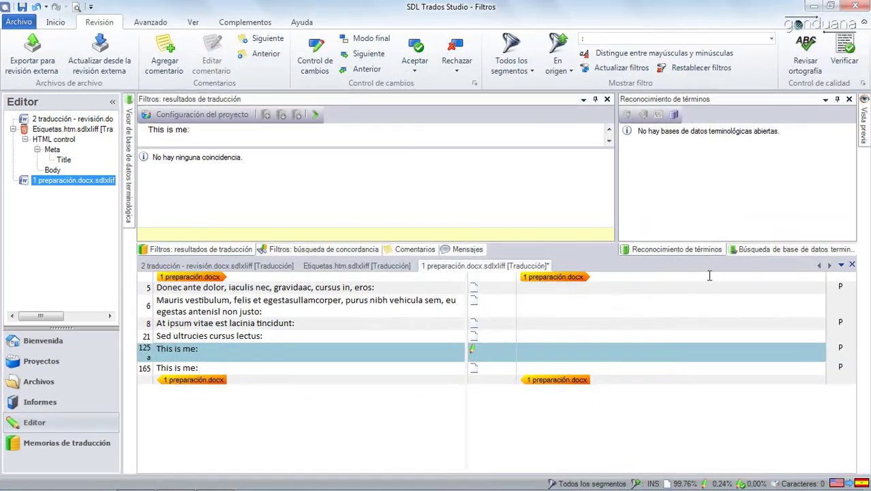
pyautogui.click(704, 68)
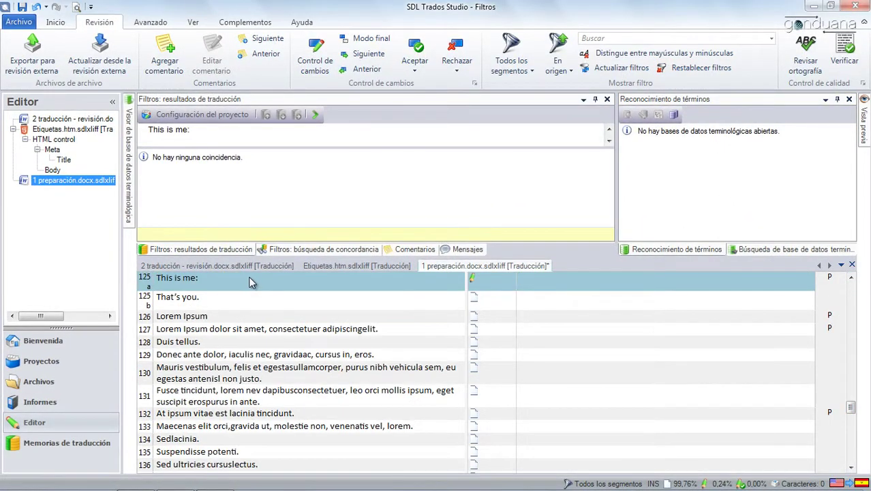
pyautogui.click(216, 279)
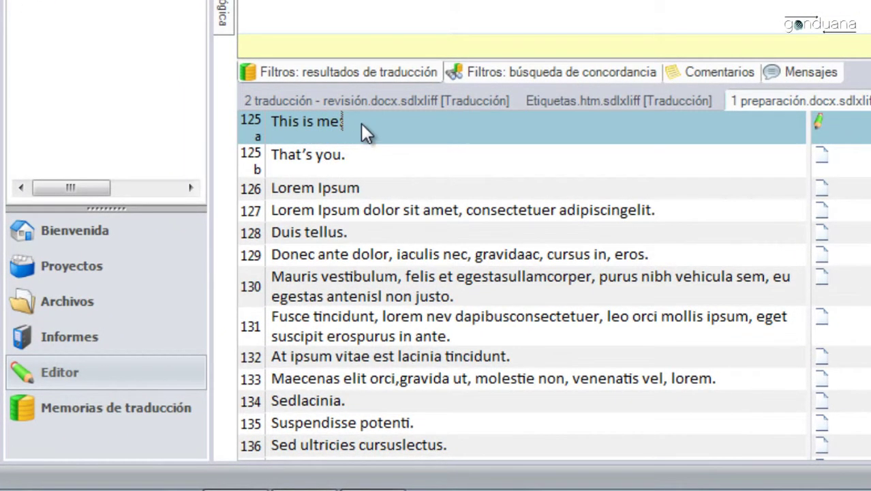
pyautogui.moveTo(363, 127); pyautogui.dragTo(298, 126)
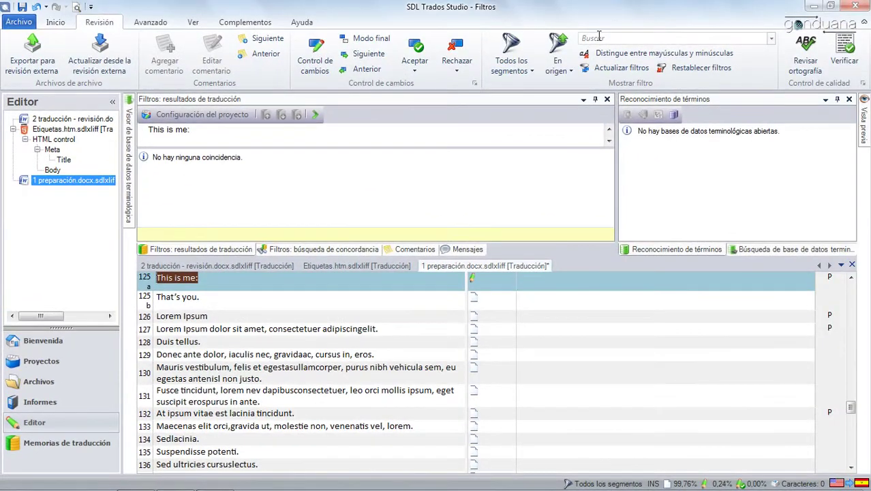
# Filter the source segments with the regular expression "\.." to find full stops followed by another character
pyautogui.click(598, 36)
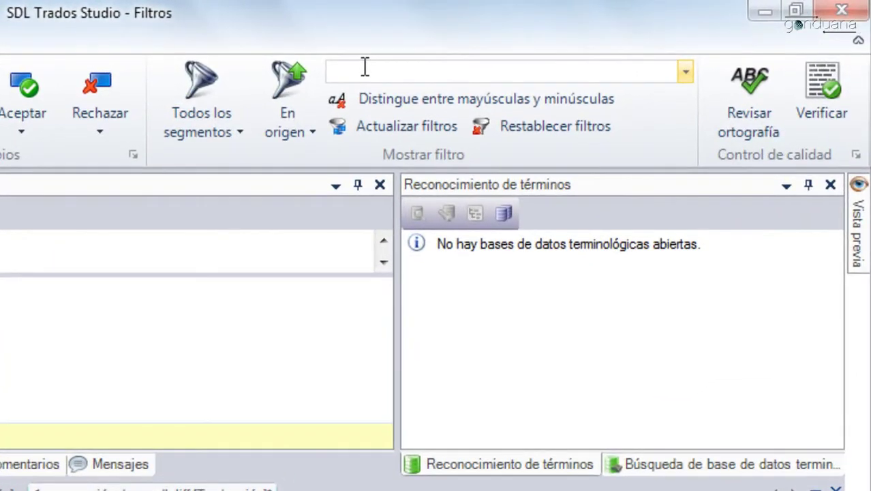
pyautogui.write('..')
pyautogui.press('Home')
pyautogui.write('\\')
pyautogui.press('Home')
pyautogui.hotkey('shift', 'Right')
pyautogui.hotkey('shift', 'Right')
pyautogui.hotkey('shift', 'Right')
pyautogui.press('Home')
pyautogui.press('Right')
pyautogui.press('Delete')
pyautogui.press('Delete')
pyautogui.write('.')
pyautogui.write('.')
pyautogui.press('Return')
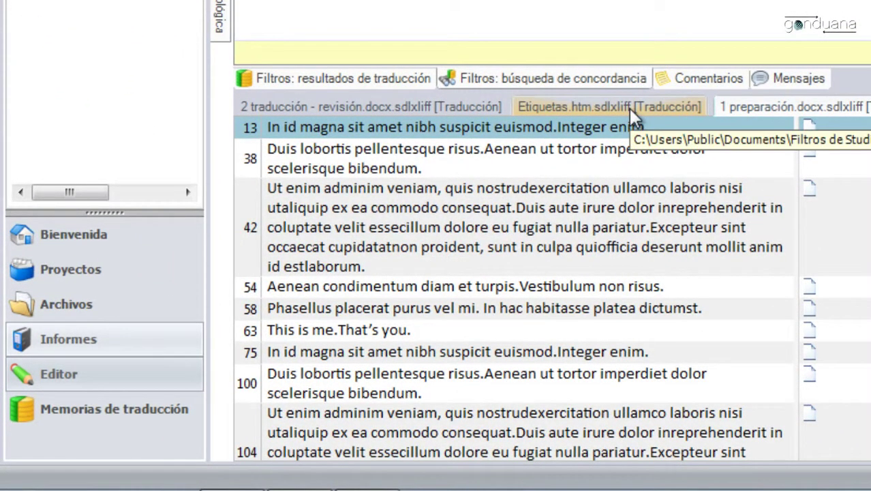
# Edit the source of segment 13, adding a space between "euismod." and "Integer enim."
pyautogui.rightClick(558, 131)
pyautogui.click(655, 219)
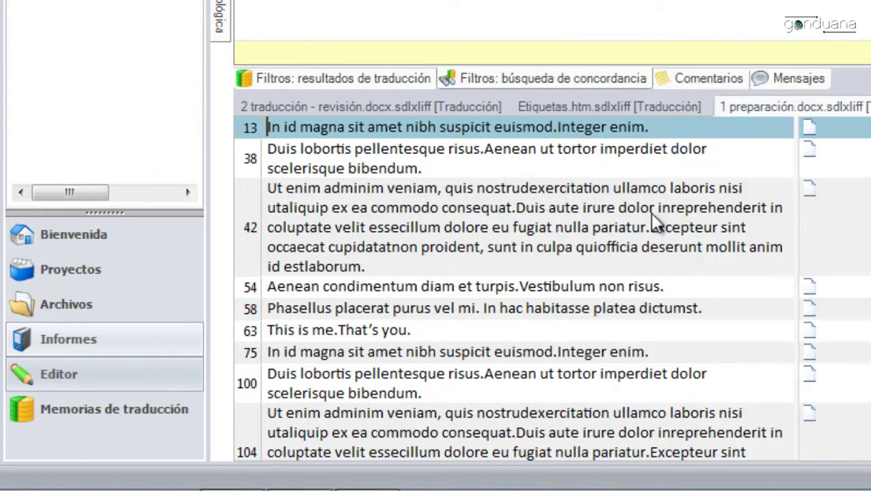
pyautogui.click(559, 126)
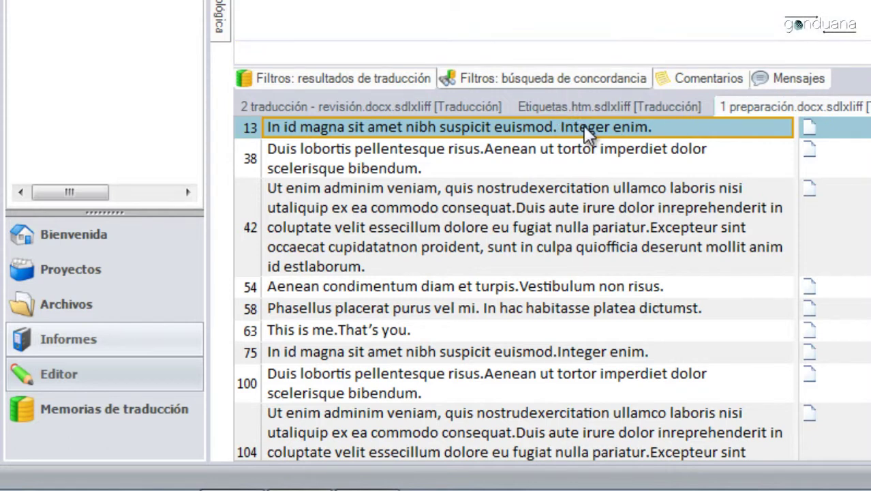
# Split segment 13 between the sentence ending in "euismod." and "Integer enim."
pyautogui.click(563, 127)
pyautogui.rightClick(558, 127)
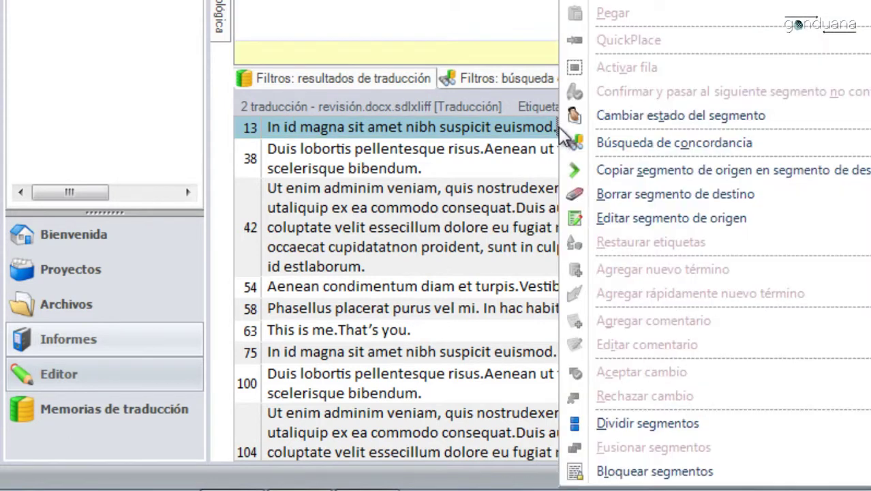
pyautogui.click(622, 418)
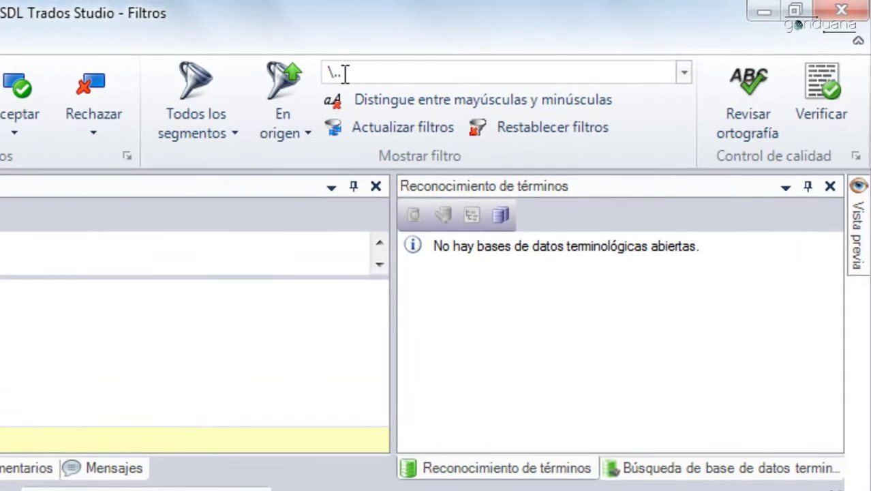
# Replace the filter expression with ":." to target colons followed by another character
pyautogui.click(351, 73)
pyautogui.press('BackSpace')
pyautogui.press('BackSpace')
pyautogui.write(':.')
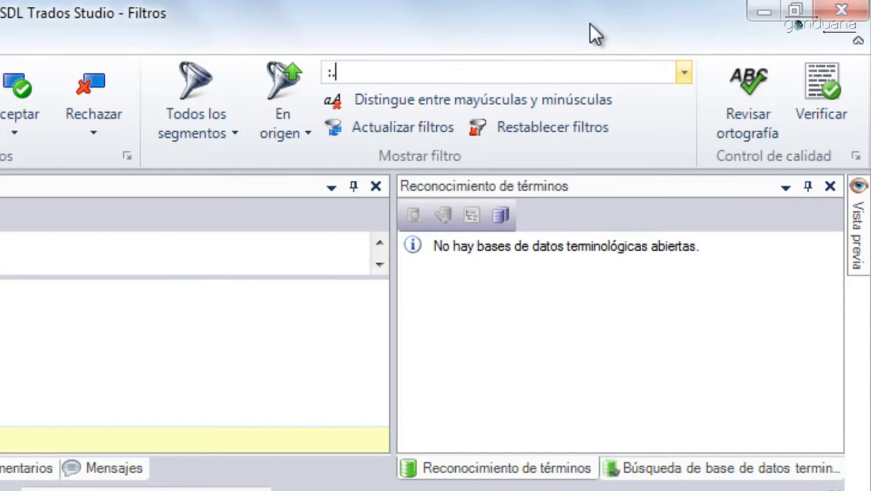
pyautogui.hotkey('shift', 'Left')
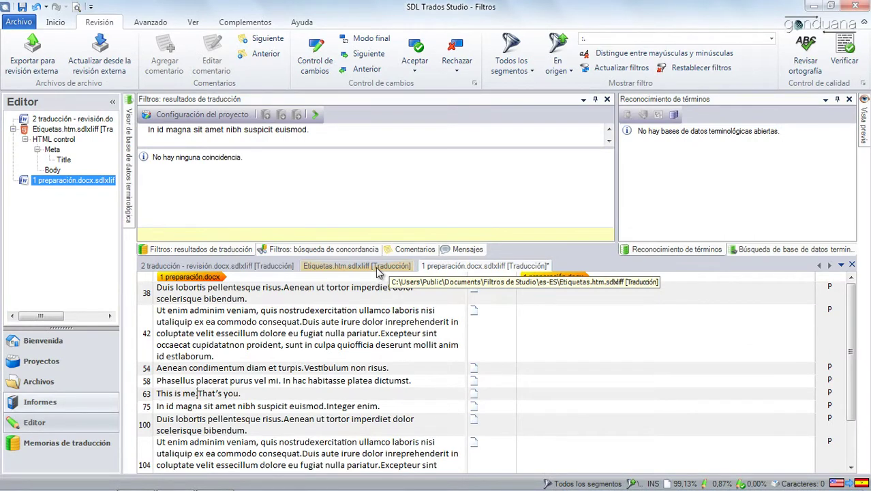
# Switch to the Etiquetas.htm.sdlxliff document
pyautogui.click(380, 272)
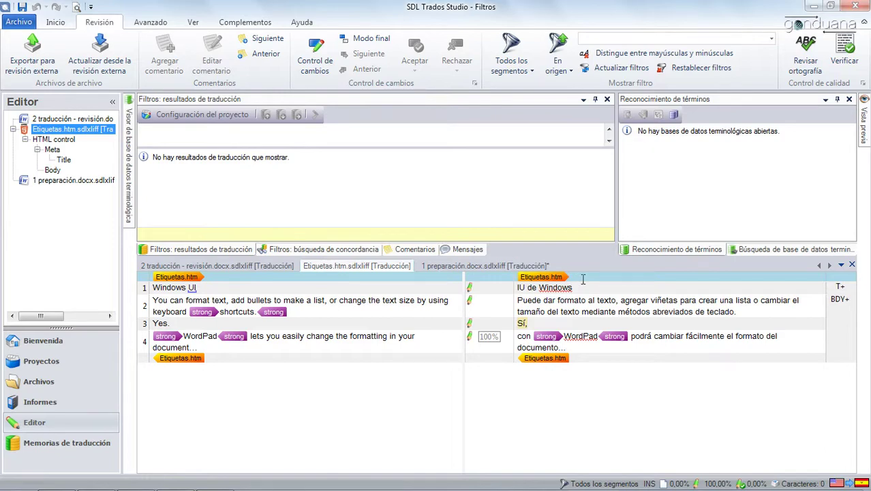
# Check the bold text on the Windows UI web page in Internet Explorer and set the segment display filter to Todo el contenido
pyautogui.hotkey('alt', 'Tab')
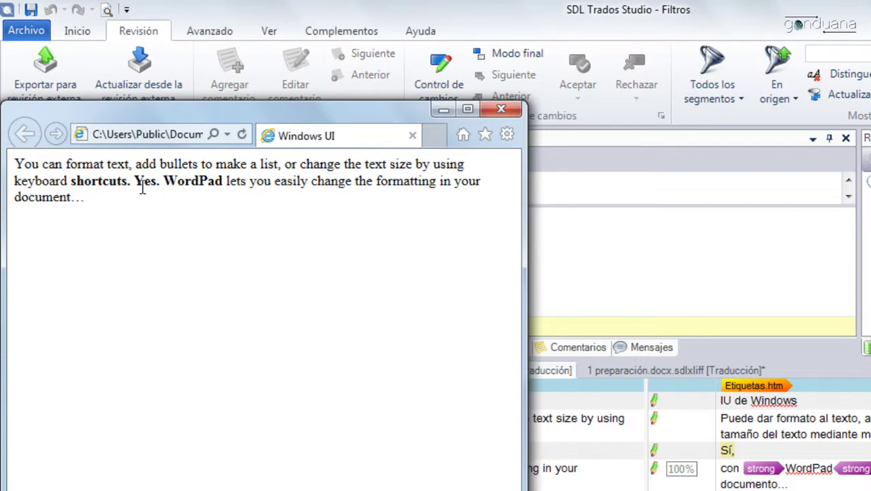
pyautogui.click(745, 451)
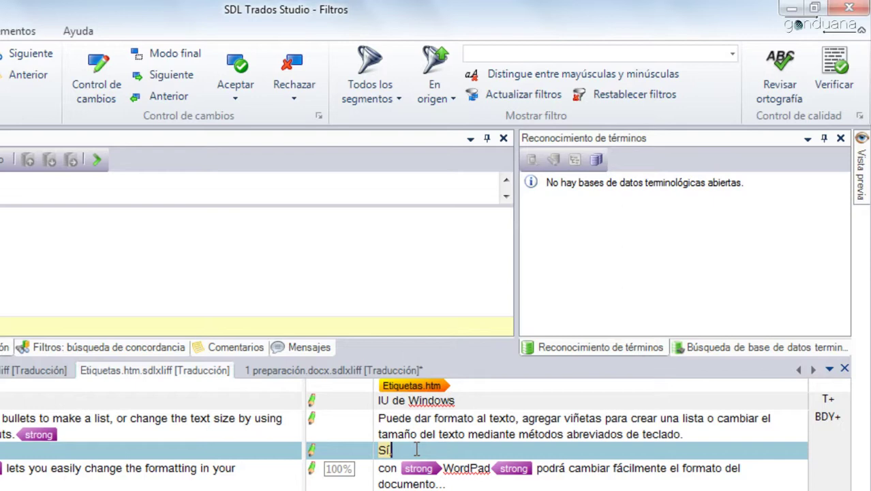
pyautogui.click(401, 98)
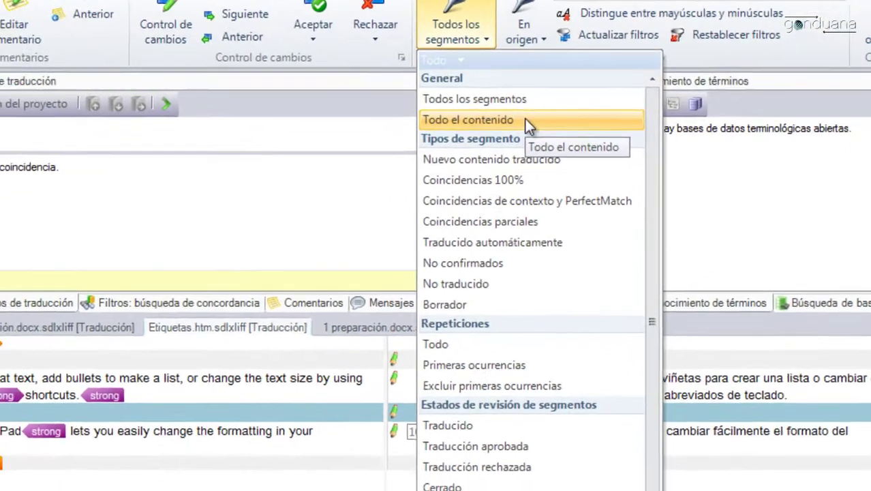
pyautogui.click(435, 175)
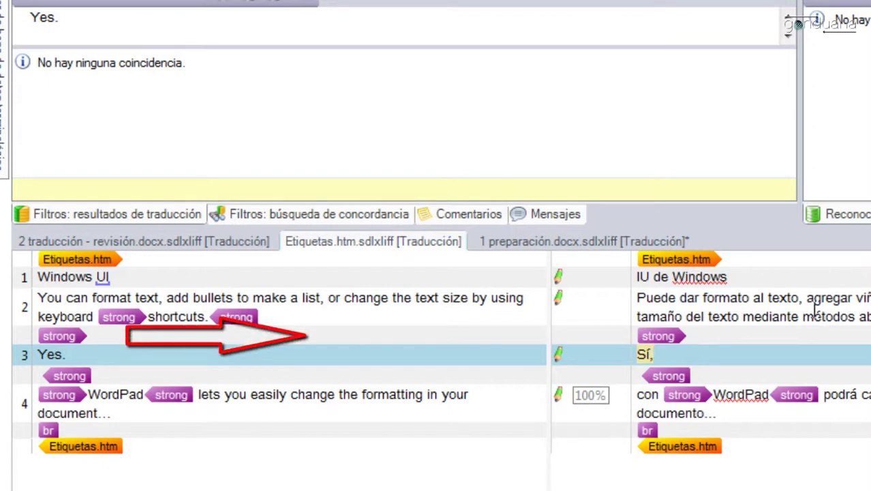
# Compare the Todos los segmentos and Todo el contenido displays, ending with all content shown
pyautogui.click(726, 334)
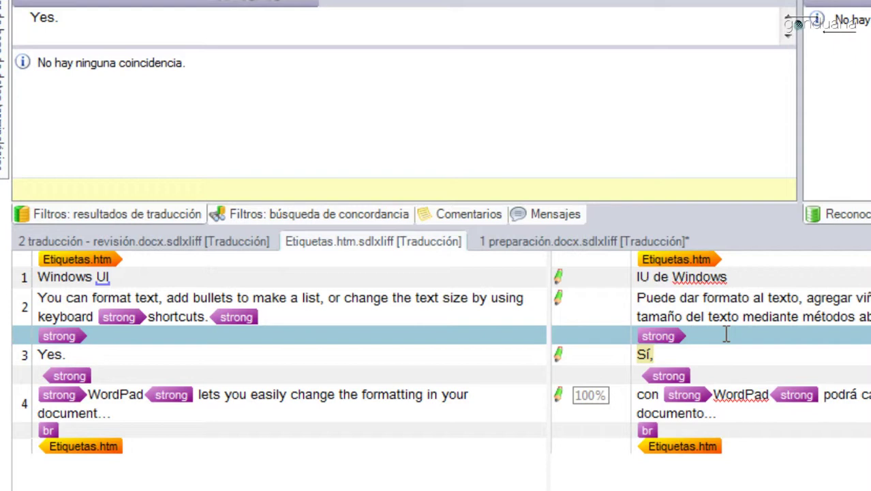
pyautogui.click(654, 1)
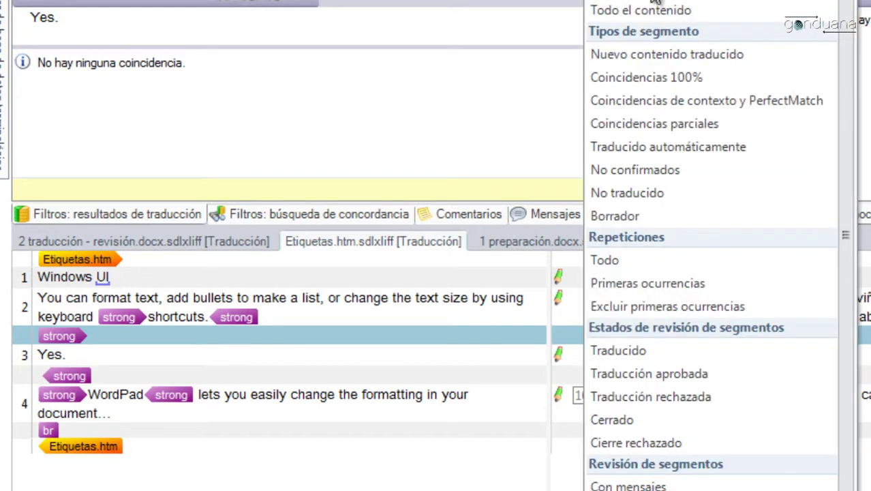
pyautogui.click(653, 8)
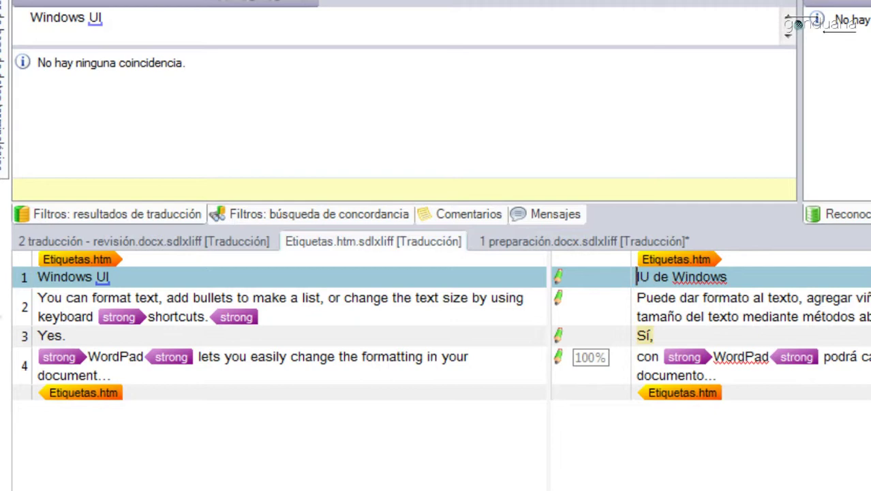
pyautogui.click(654, 3)
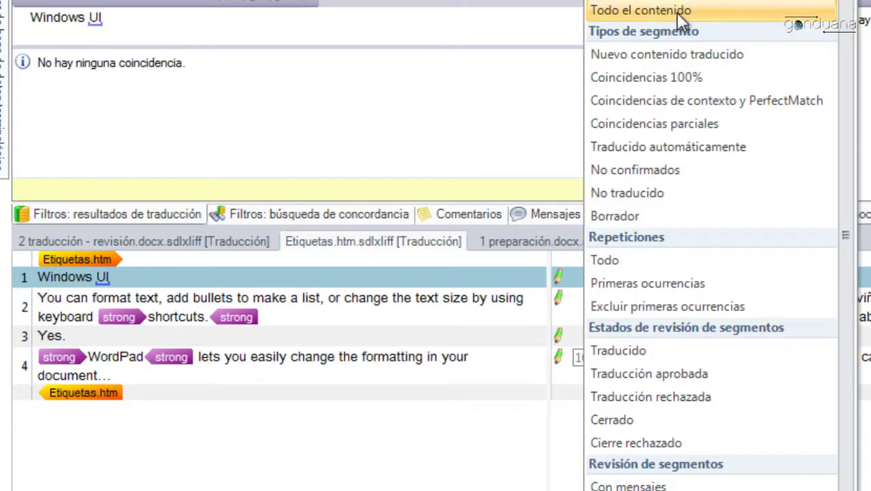
pyautogui.click(705, 7)
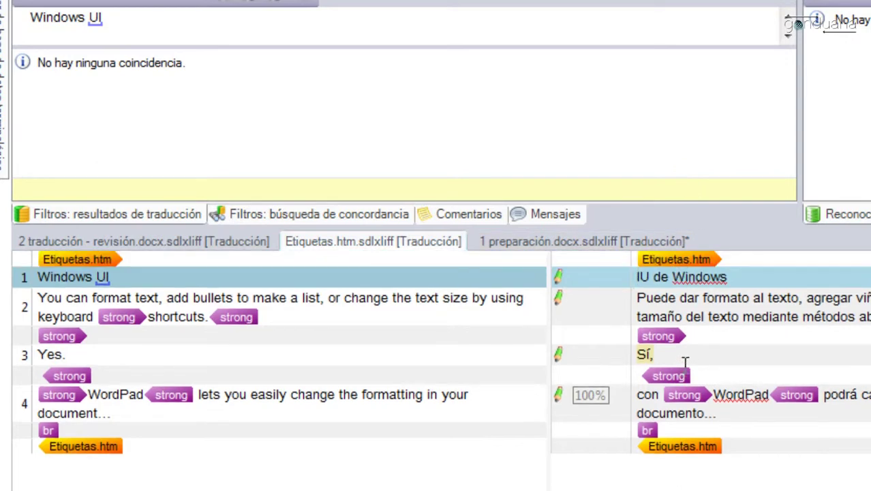
# Delete the opening and closing strong tags around segment 3 on the target side
pyautogui.click(711, 334)
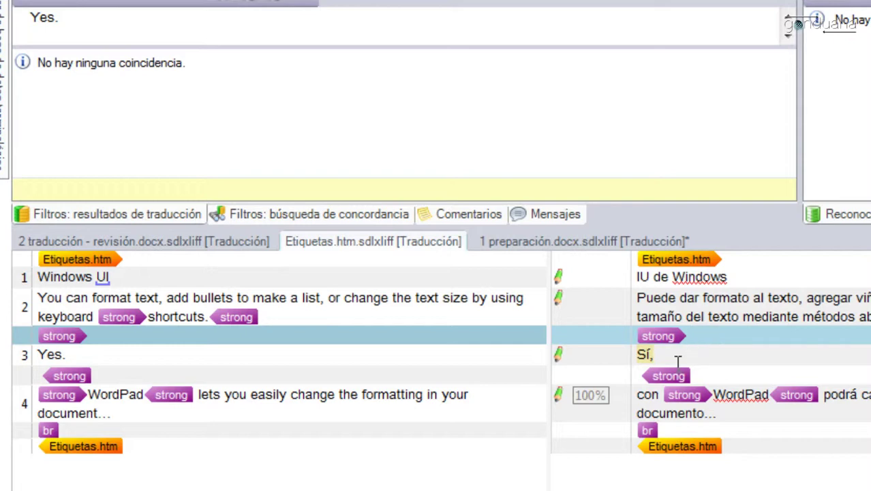
pyautogui.moveTo(638, 355); pyautogui.dragTo(704, 357)
pyautogui.click(714, 377)
pyautogui.press('BackSpace')
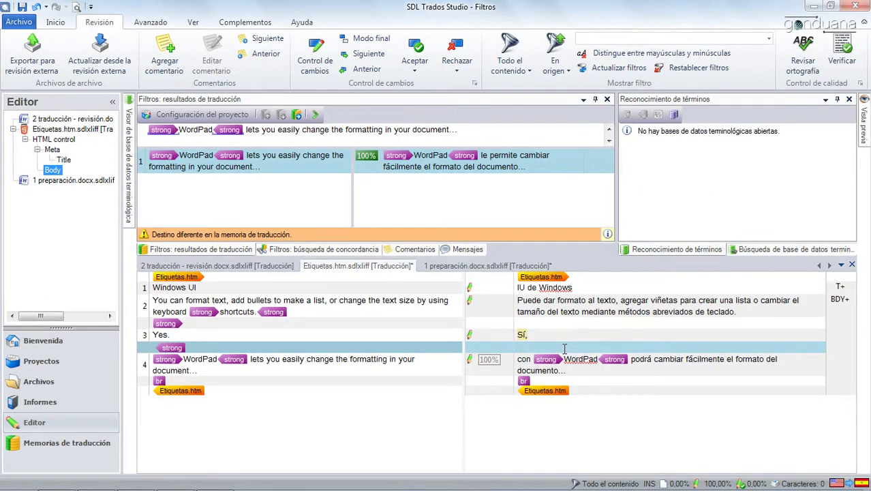
# Switch to the 2 traducción - revisión.docx.sdlxliff document
pyautogui.click(832, 444)
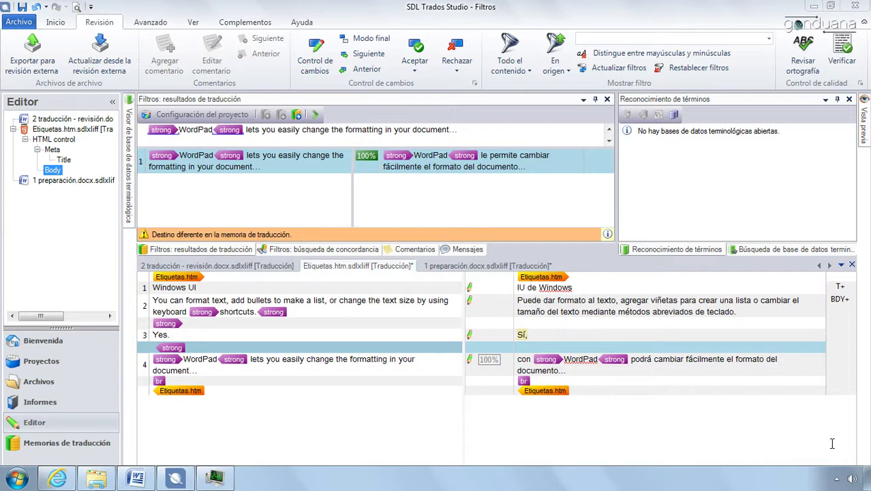
pyautogui.click(216, 250)
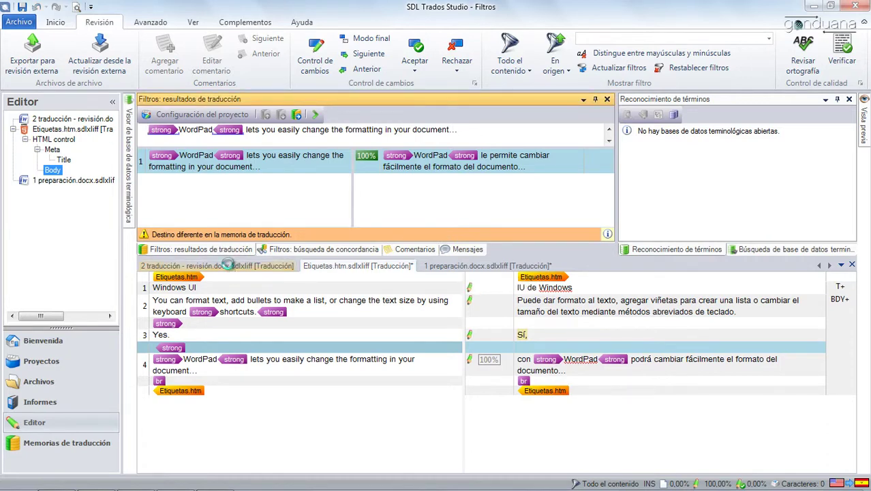
pyautogui.click(229, 265)
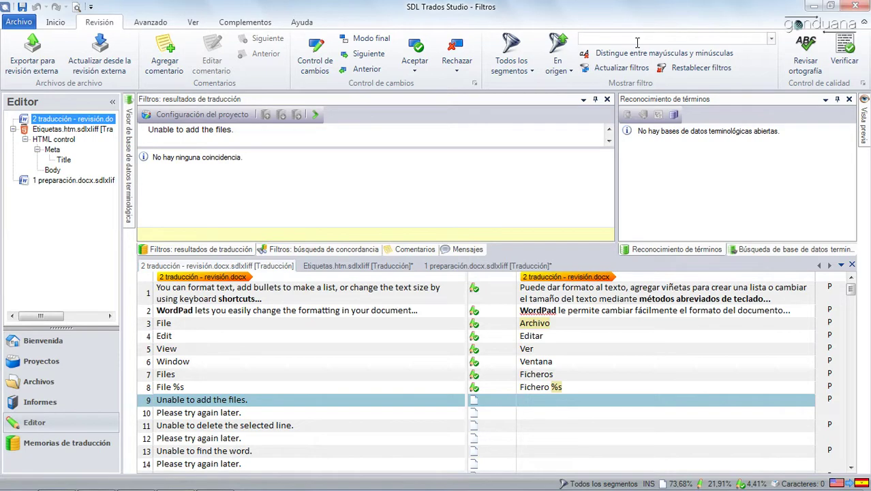
# Filter the source segments by the word "File"
pyautogui.click(617, 39)
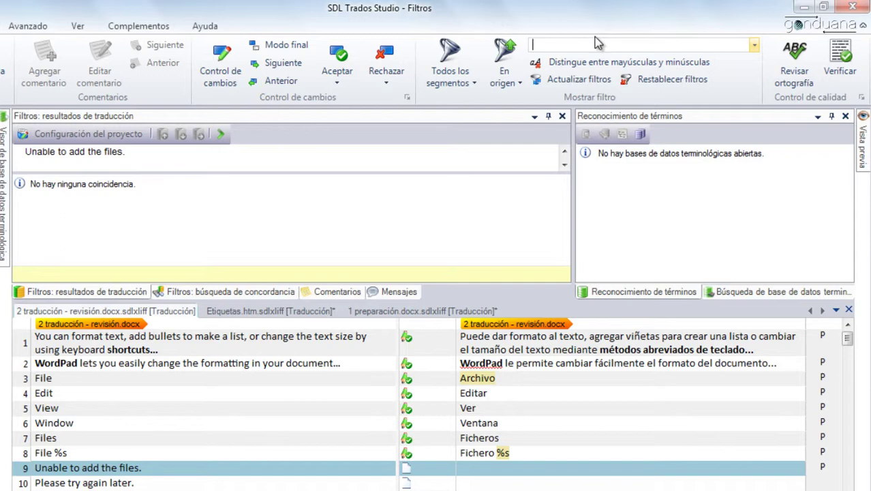
pyautogui.write('File')
pyautogui.press('Return')
pyautogui.press('Return')
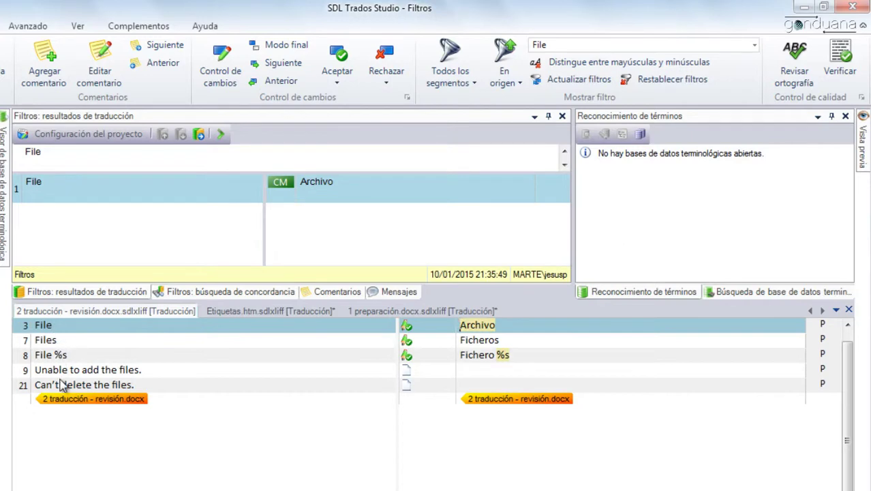
# Replace "Fichero" with "Archivo" in the translations of segments 7 and 8, giving "Archivos" and "Archivo %s"
pyautogui.moveTo(460, 339); pyautogui.dragTo(495, 339)
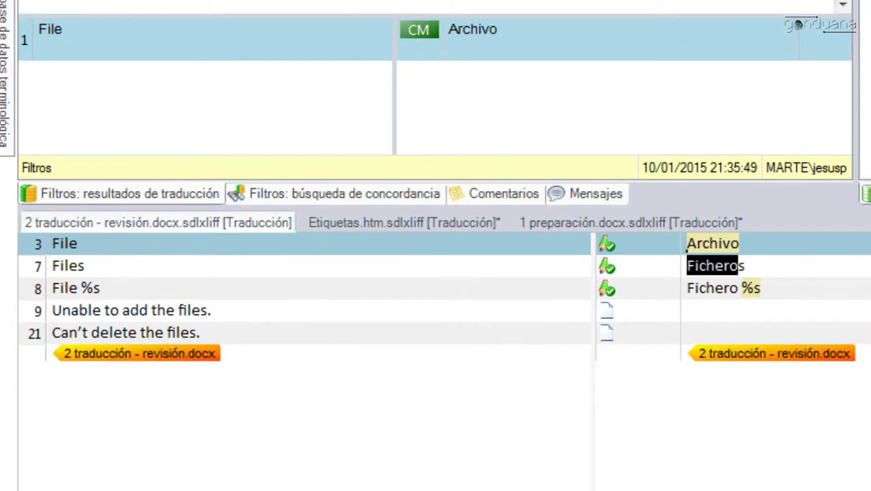
pyautogui.write('Archivo')
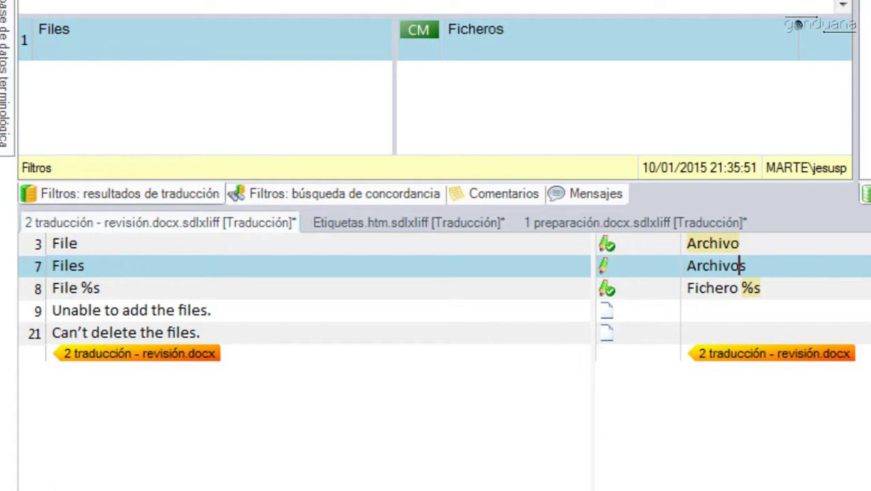
pyautogui.click(725, 288)
pyautogui.hotkey('shift', 'Home')
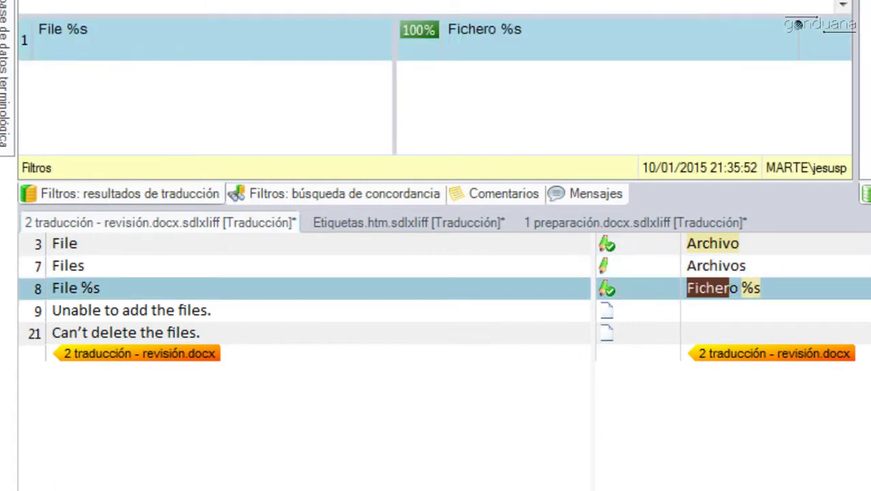
pyautogui.write('Archiv')
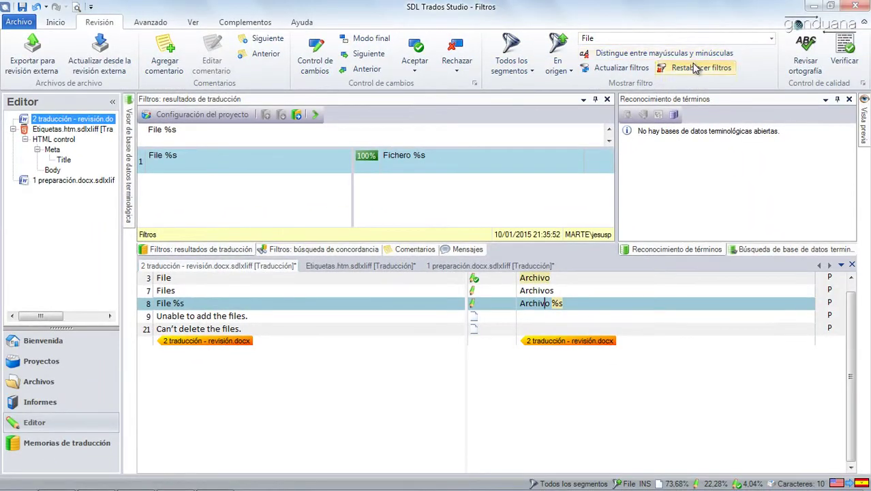
# Reset the display filters and filter the source segments by "Unable to"
pyautogui.click(695, 69)
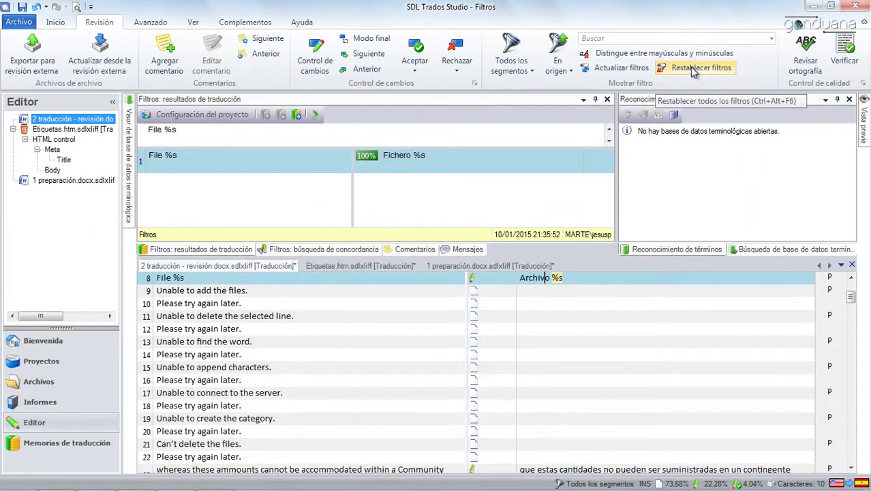
pyautogui.click(615, 38)
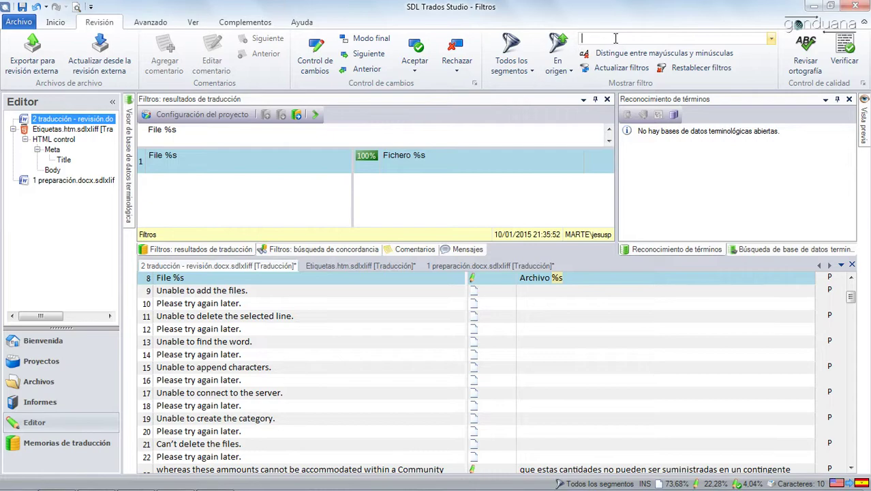
pyautogui.write('Unable')
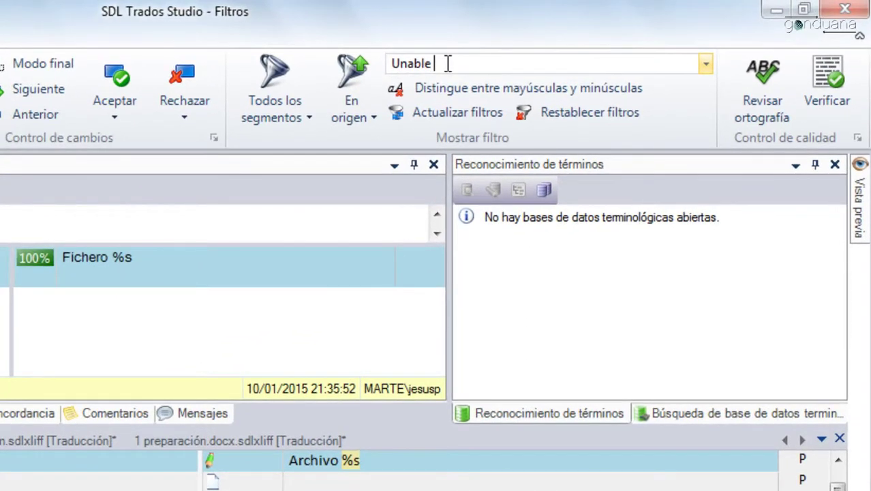
pyautogui.write(' to')
pyautogui.press('Return')
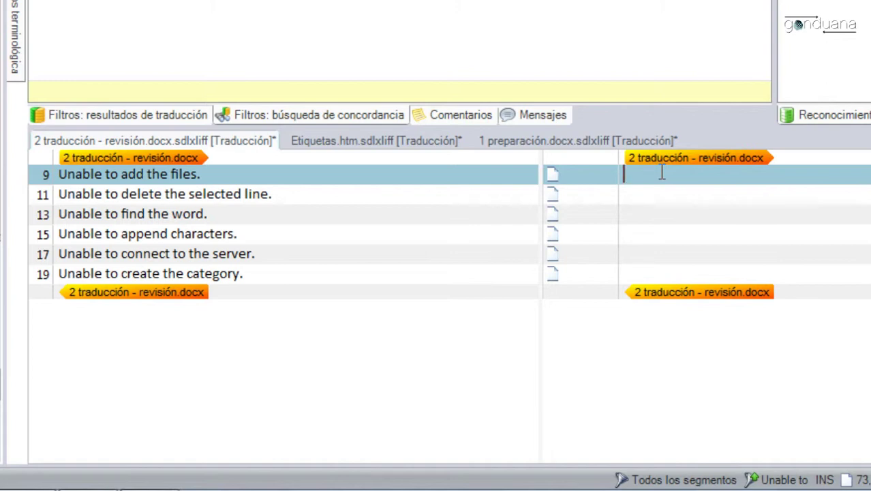
# Enter "No se puede" as the start of segment 9's translation and copy it into segment 11's target
pyautogui.write('No se puede')
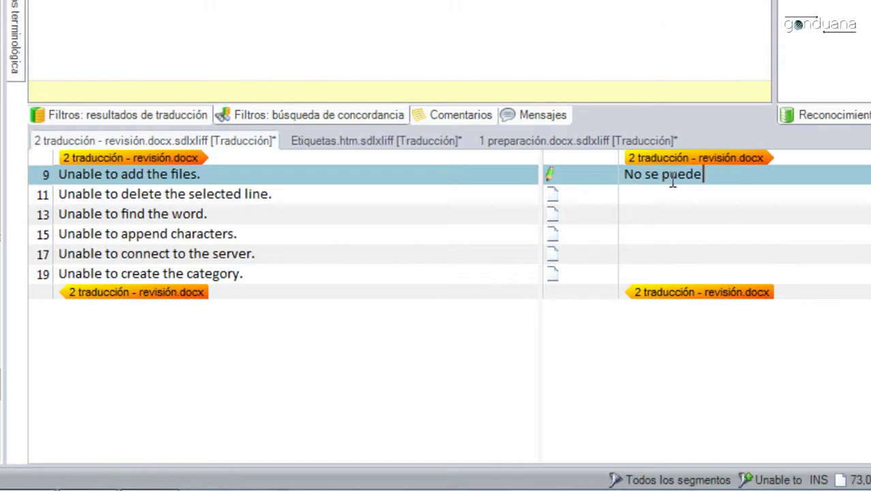
pyautogui.moveTo(704, 175); pyautogui.dragTo(631, 179)
pyautogui.hotkey('ctrl', 'c')
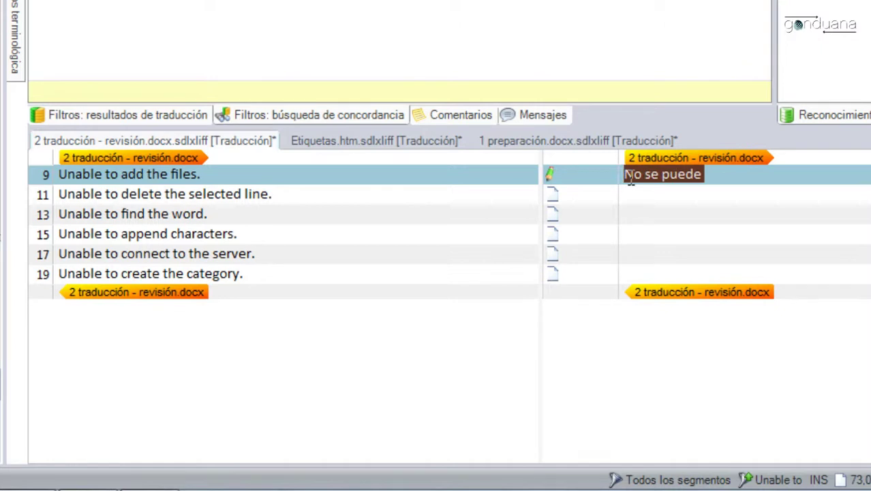
pyautogui.click(667, 193)
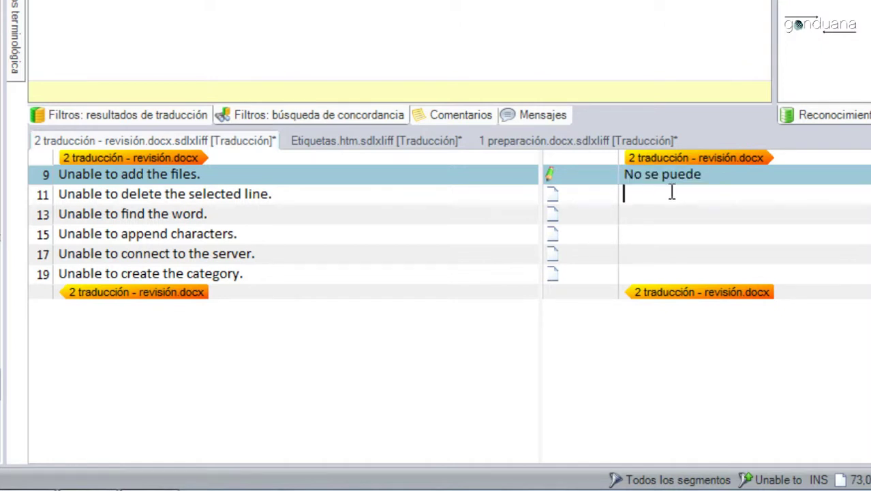
pyautogui.hotkey('ctrl', 'v')
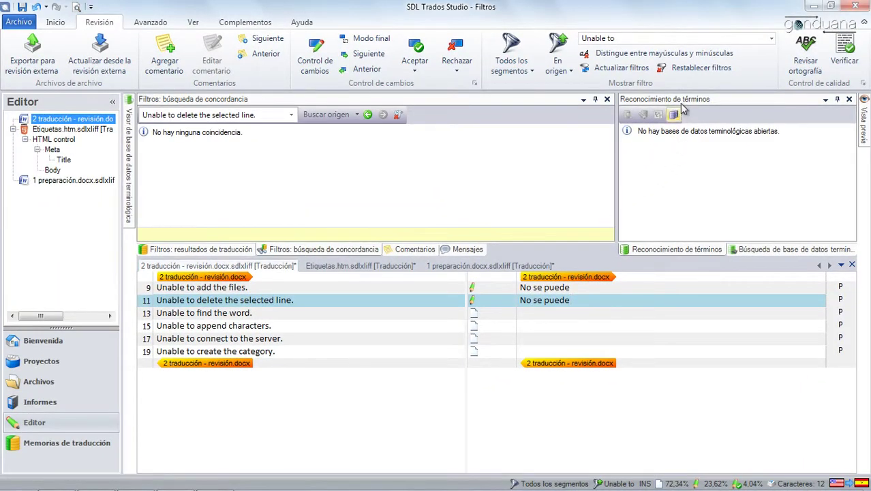
# Reset the display filters and show only number-only segments with the Sólo número filter
pyautogui.click(687, 70)
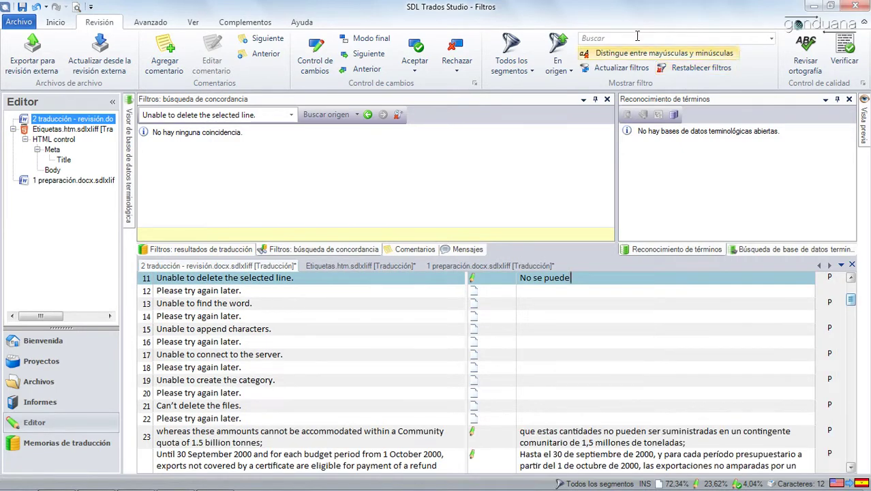
pyautogui.click(626, 39)
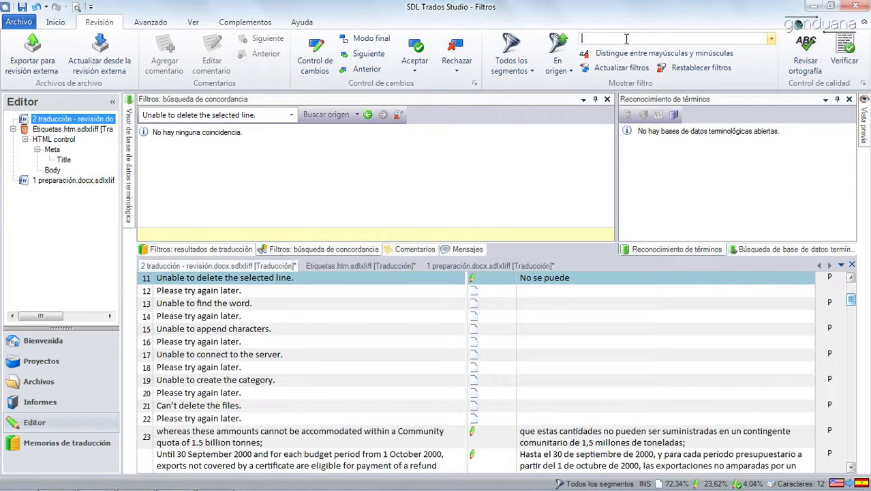
pyautogui.click(534, 72)
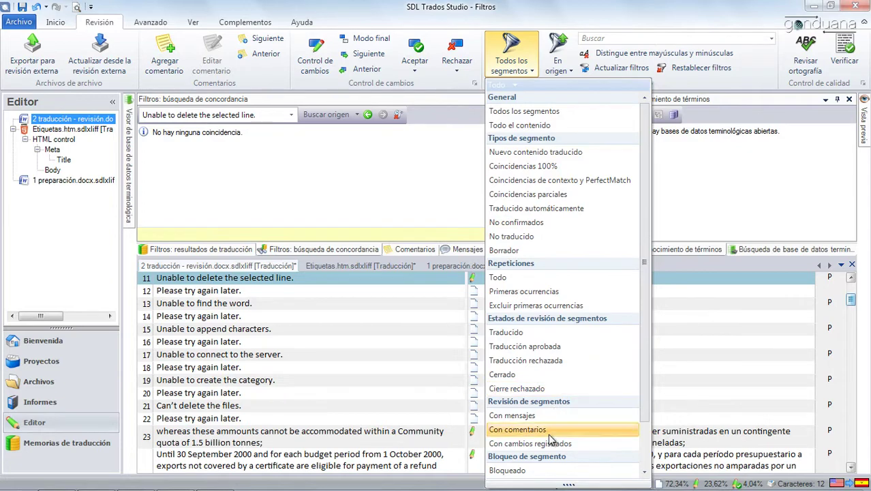
pyautogui.scroll(-2, 551, 440)
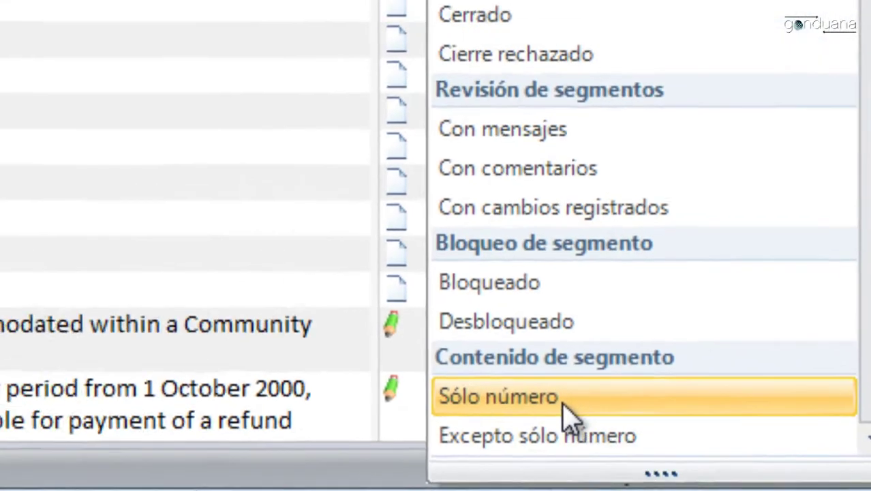
pyautogui.click(436, 381)
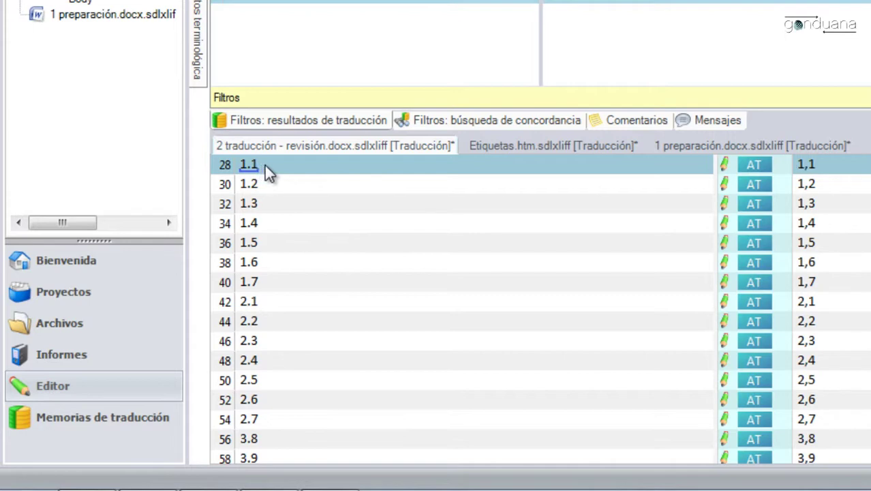
# Select the target of segment 28 and switch to the Word document to check its paragraph numbering
pyautogui.click(830, 167)
pyautogui.hotkey('alt', 'Tab')
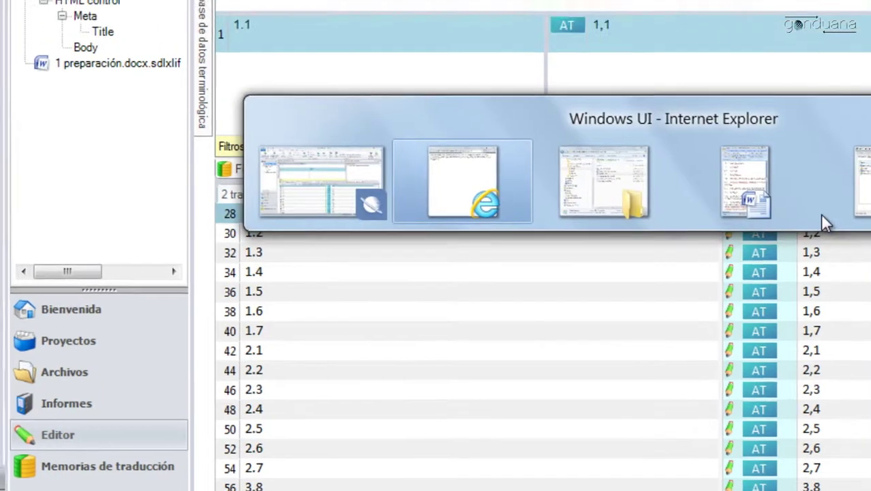
pyautogui.hotkey('alt', 'Tab')
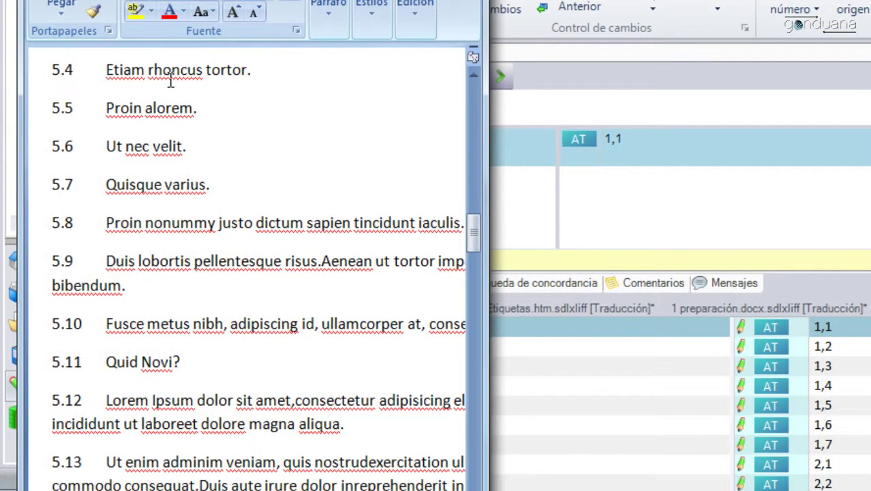
# Check the paragraph numbering 1.1 under PROCEDURAL AND FINAL CLAUSES in Word, and return to segment 28's target in SDL Trados Studio
pyautogui.moveTo(475, 211); pyautogui.dragTo(471, 74)
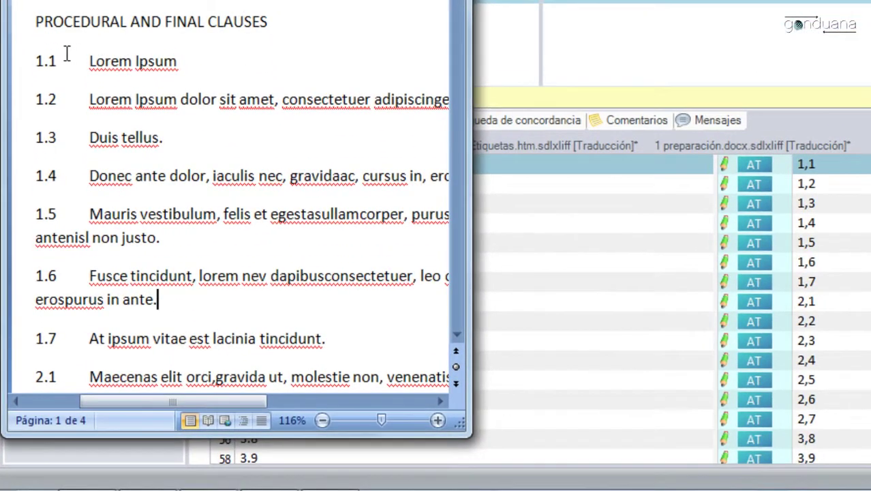
pyautogui.moveTo(51, 186); pyautogui.dragTo(70, 183)
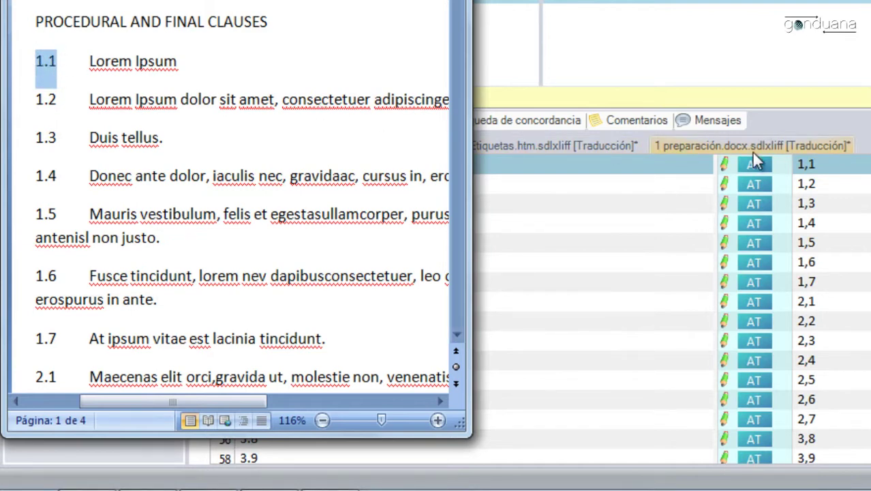
pyautogui.click(820, 163)
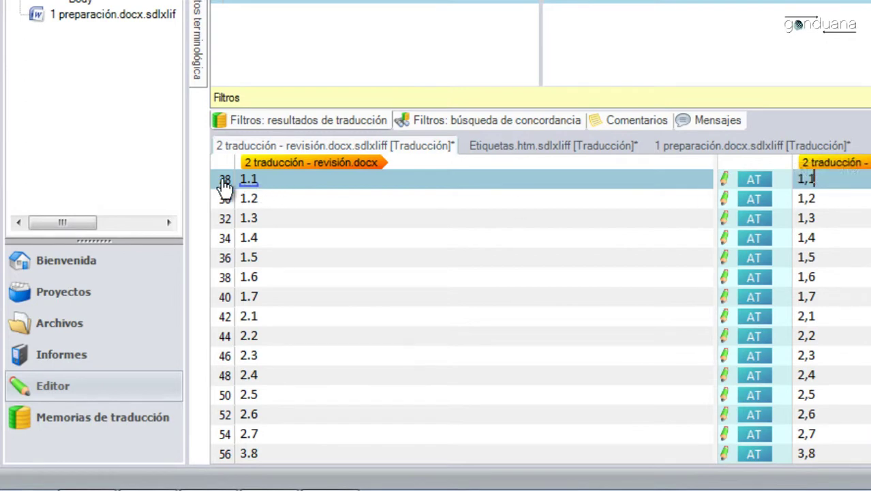
# Select all number-only segments from 28 to 186 and copy their source into the target
pyautogui.scroll(-20, 463, 306)
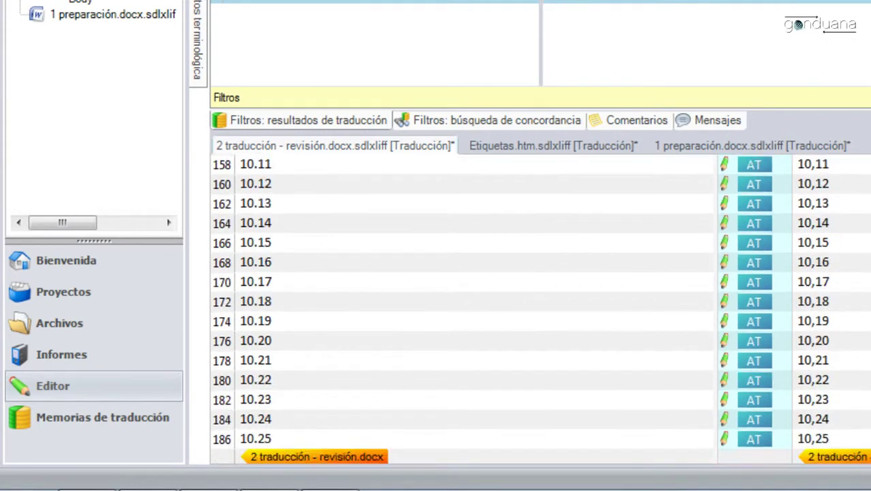
pyautogui.keyDown('shift'); pyautogui.click(227, 442); pyautogui.keyUp('shift')
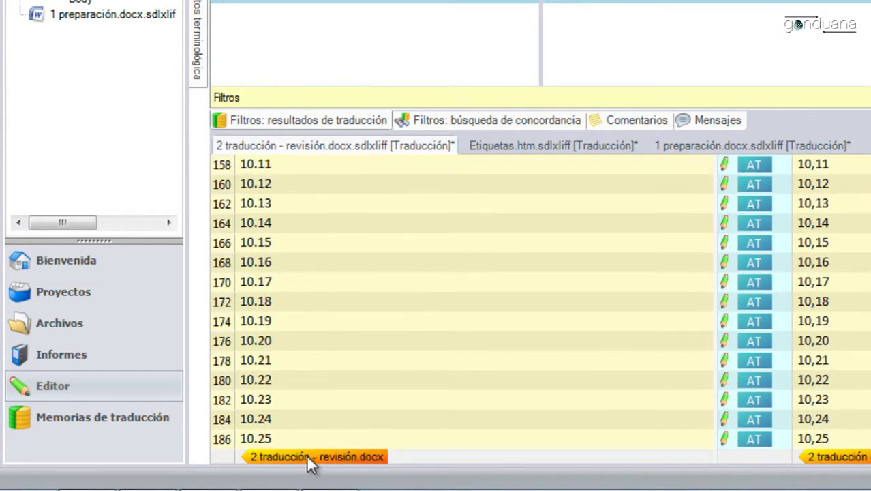
pyautogui.rightClick(225, 447)
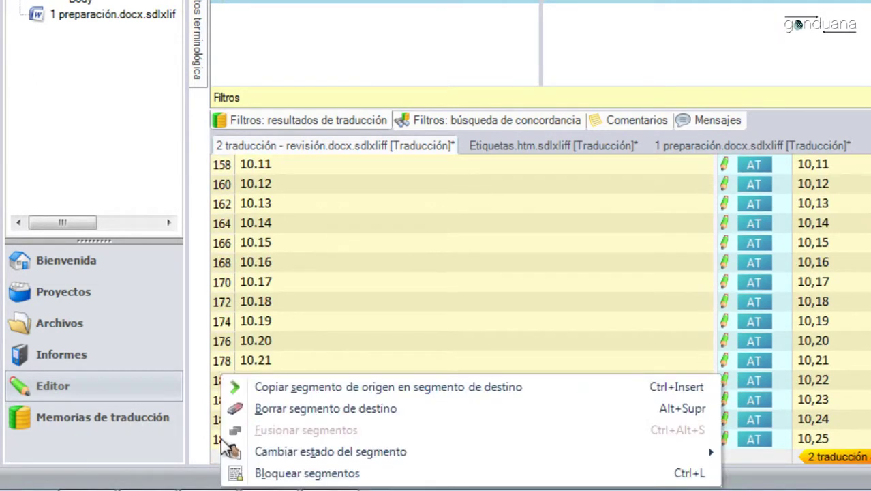
pyautogui.click(369, 391)
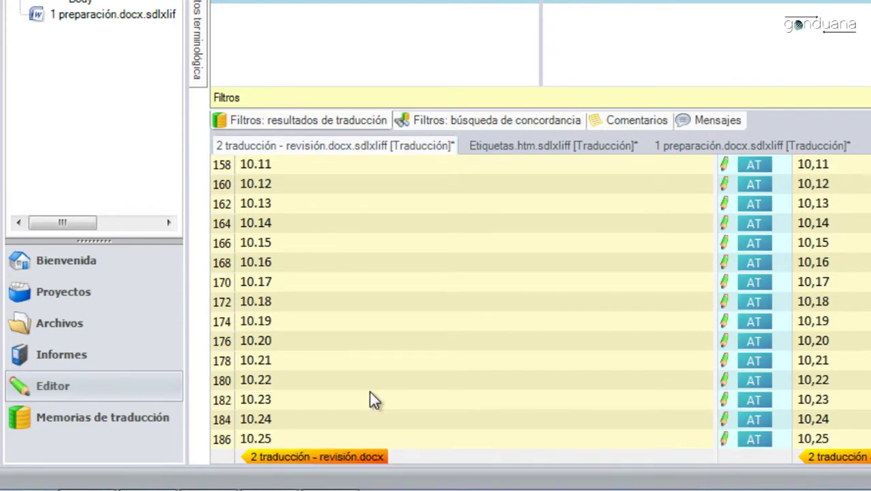
# Change the status of the selected number-only segments to Traducido and lock them
pyautogui.rightClick(227, 346)
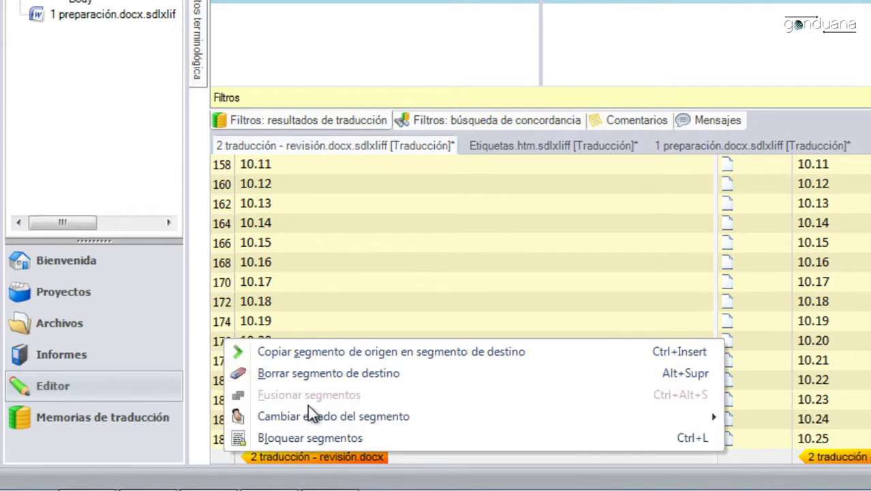
pyautogui.moveTo(307, 417)
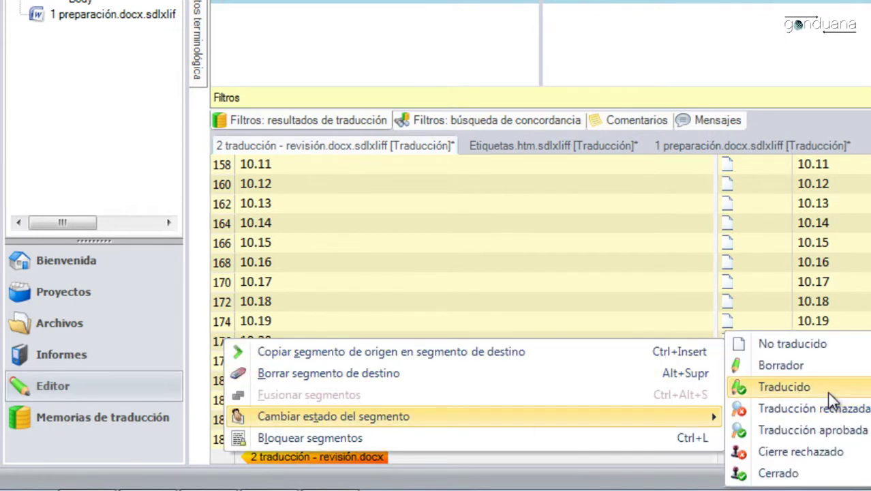
pyautogui.click(829, 393)
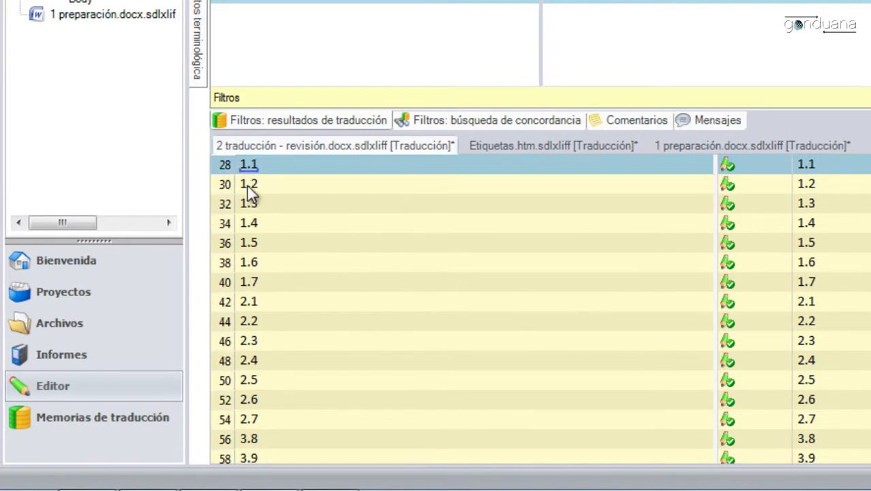
pyautogui.rightClick(223, 166)
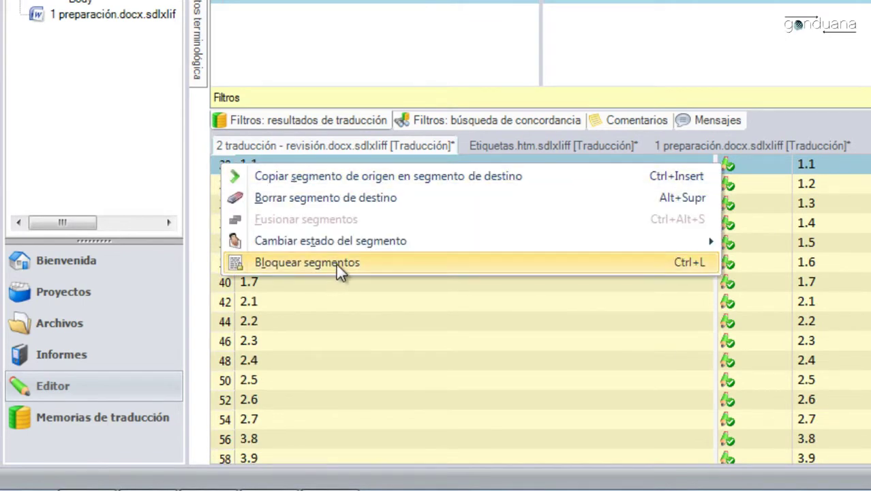
pyautogui.click(336, 264)
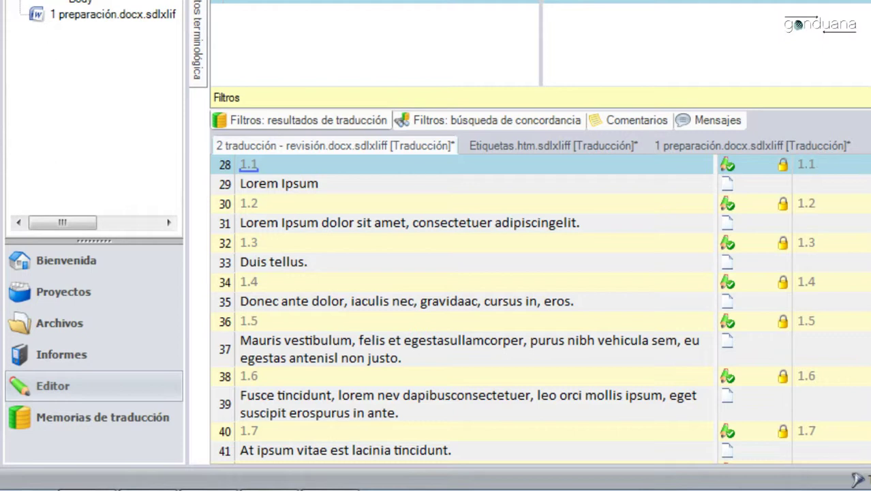
pyautogui.click(784, 2)
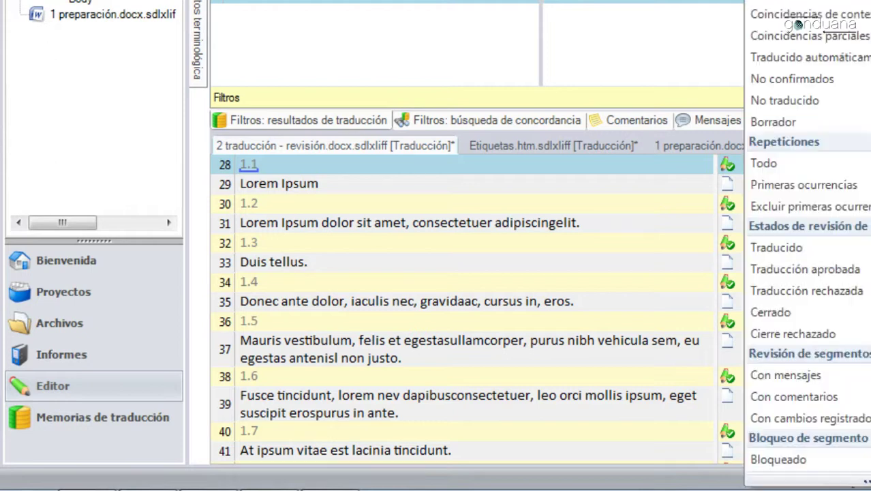
pyautogui.scroll(-2, 797, 24)
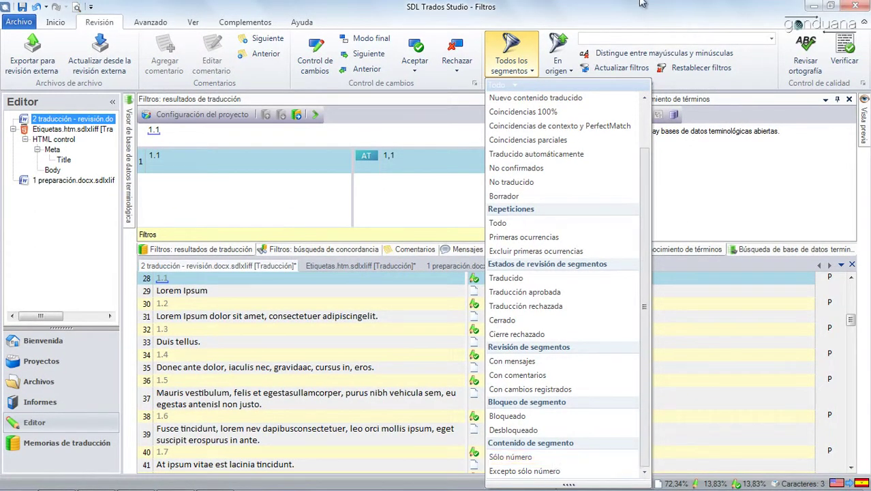
pyautogui.click(511, 54)
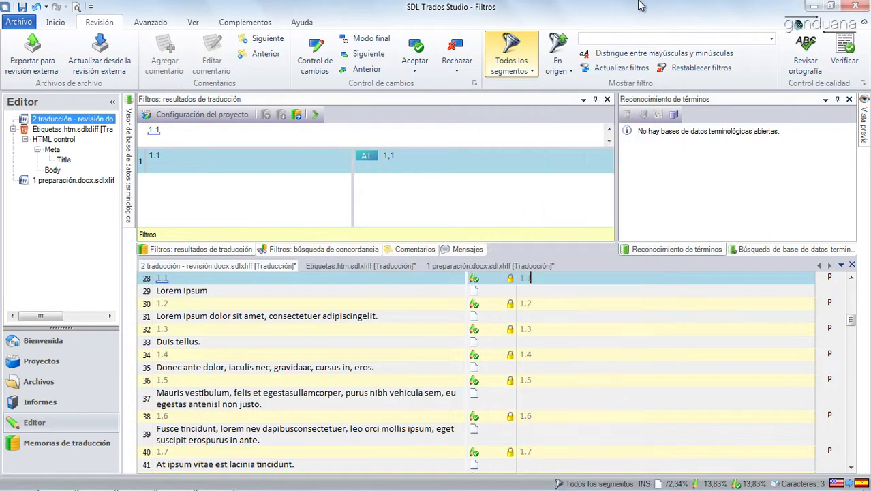
# Undo all recent actions back through the first source-to-target copy, including the locking and status change of the number-only segments
pyautogui.click(45, 7)
pyautogui.click(212, 44)
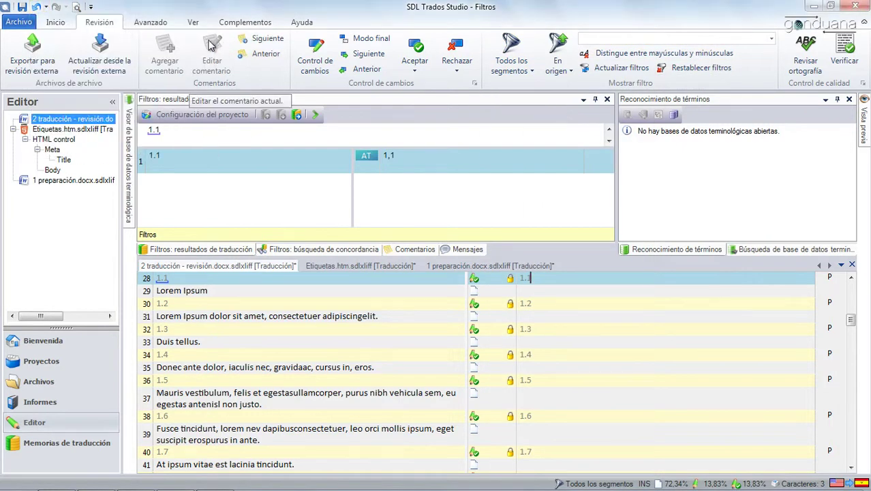
pyautogui.click(45, 7)
pyautogui.click(45, 7)
pyautogui.click(47, 7)
pyautogui.click(46, 7)
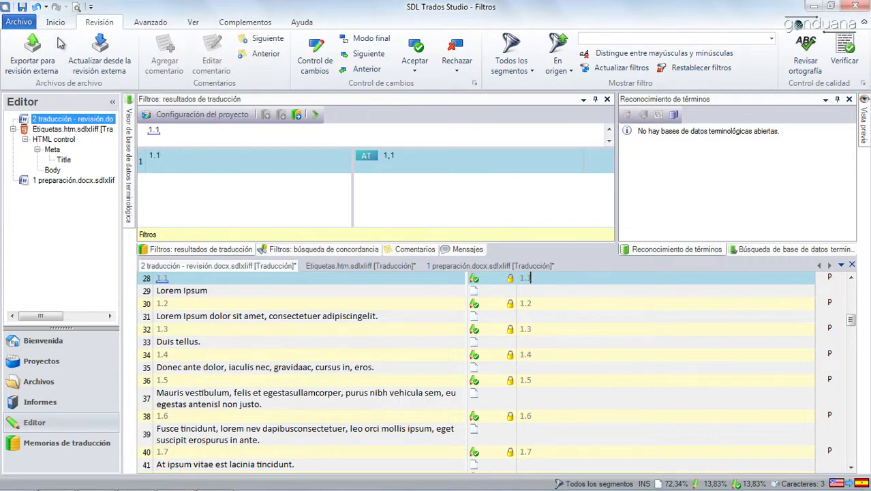
pyautogui.click(47, 7)
pyautogui.click(46, 6)
pyautogui.click(46, 7)
pyautogui.click(46, 7)
pyautogui.click(46, 7)
pyautogui.scroll(-10, 62, 111)
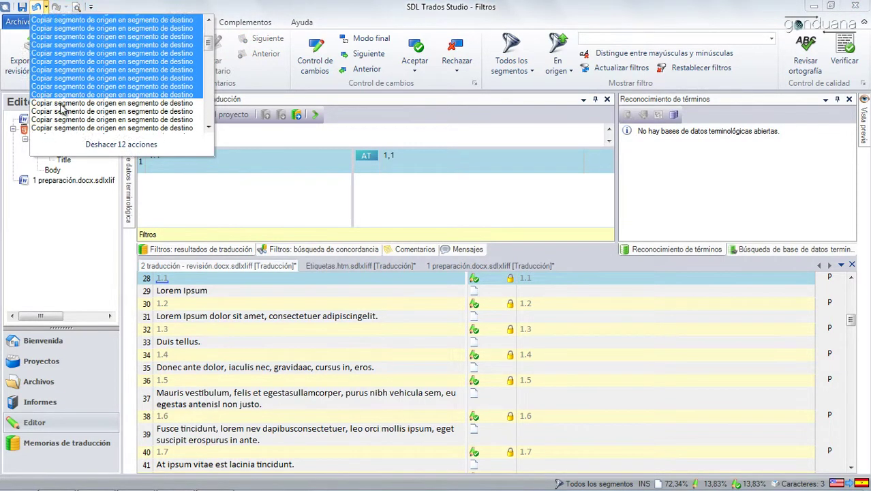
pyautogui.scroll(-10, 78, 103)
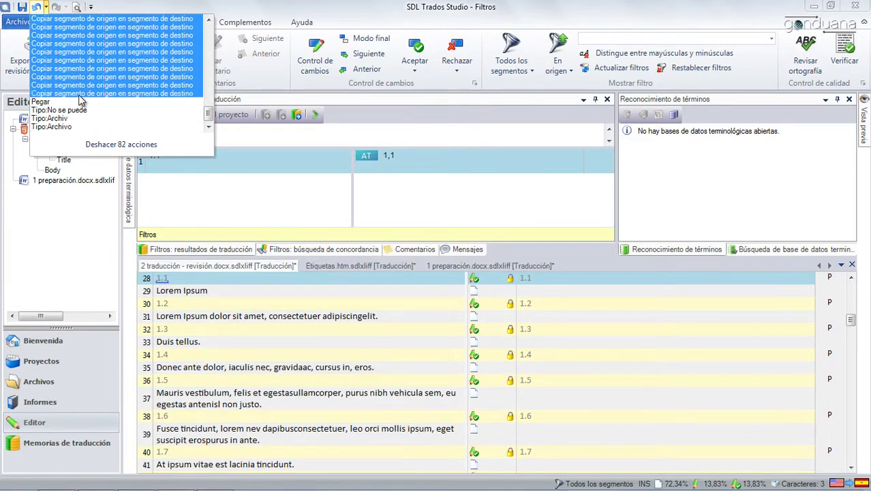
pyautogui.click(185, 94)
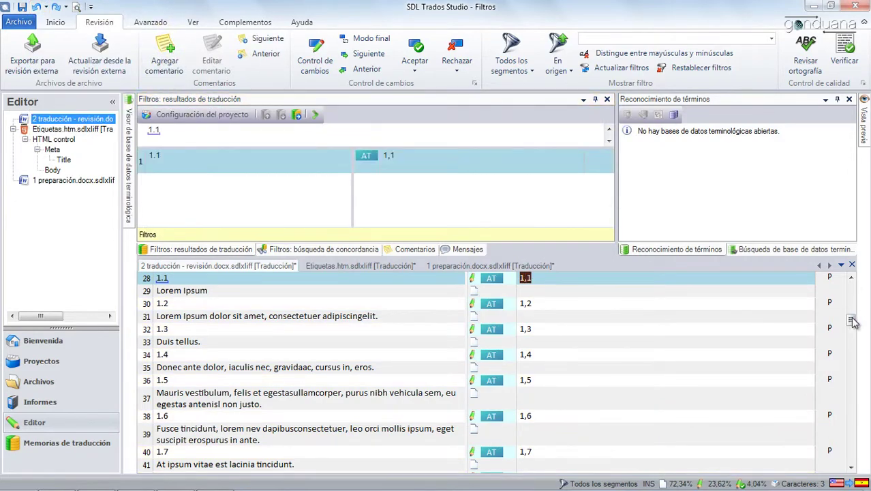
# Select the target of segment 26 and filter the source segments with the regular expression \d
pyautogui.moveTo(852, 321)
pyautogui.mouseDown()
pyautogui.moveTo(852, 289)
pyautogui.moveTo(852, 310)
pyautogui.mouseUp()
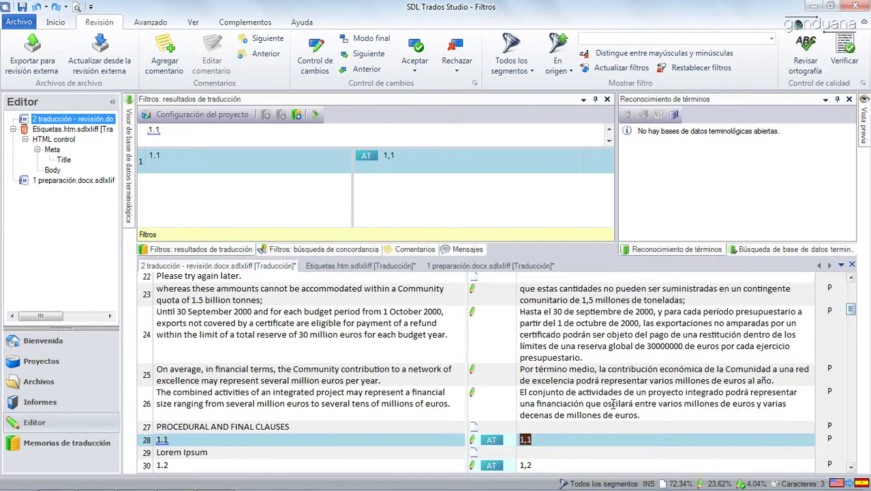
pyautogui.click(660, 399)
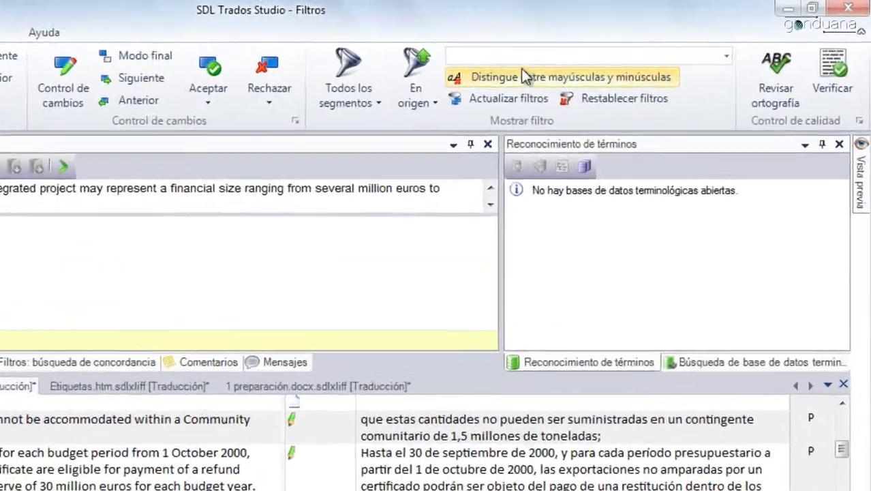
pyautogui.click(623, 38)
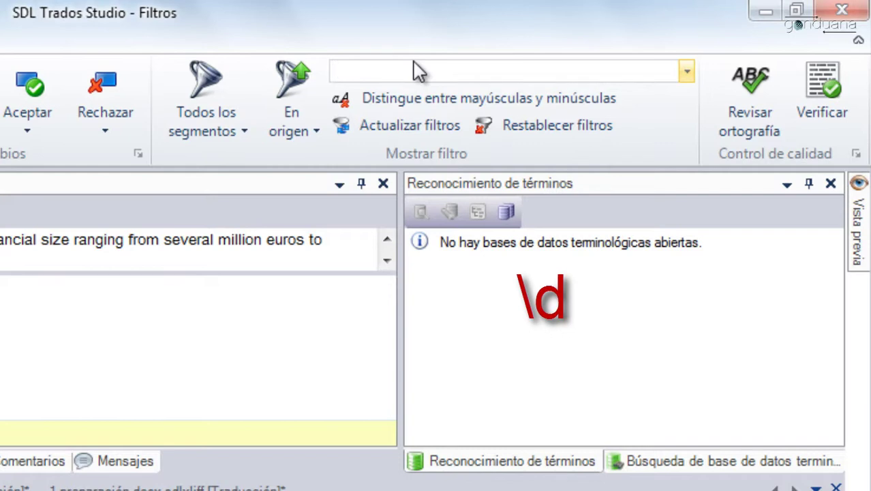
pyautogui.write('\\d')
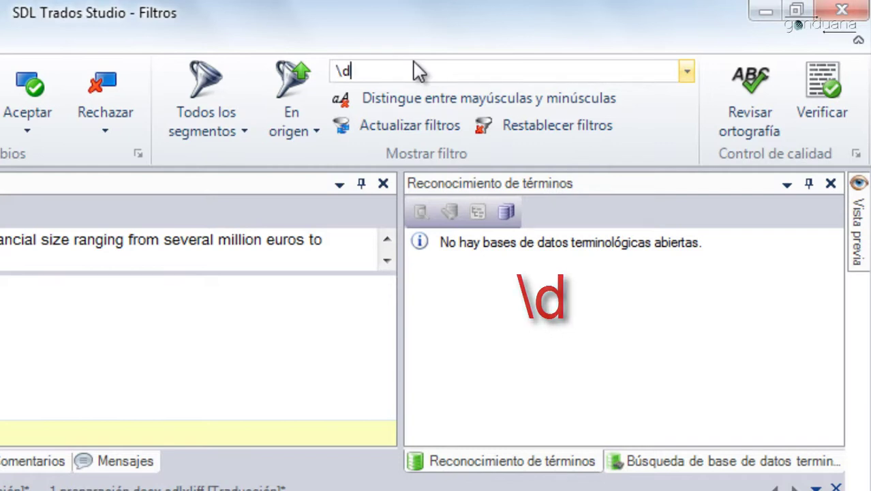
pyautogui.press('Return')
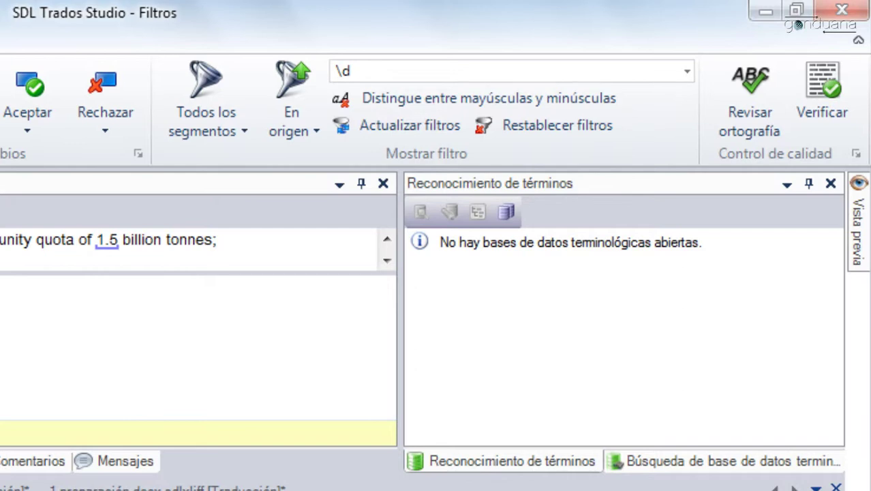
# Extend the source filter expression to \d\.\d to match digits separated by a literal period
pyautogui.click(395, 71)
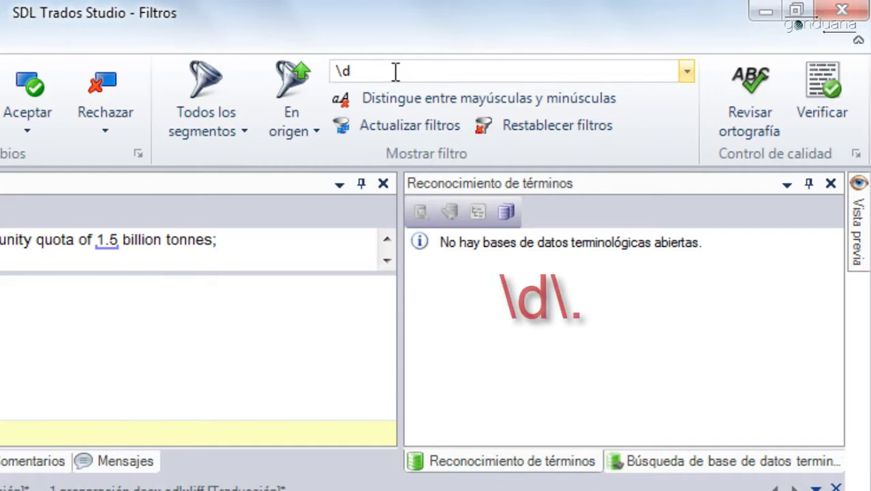
pyautogui.write('\\.')
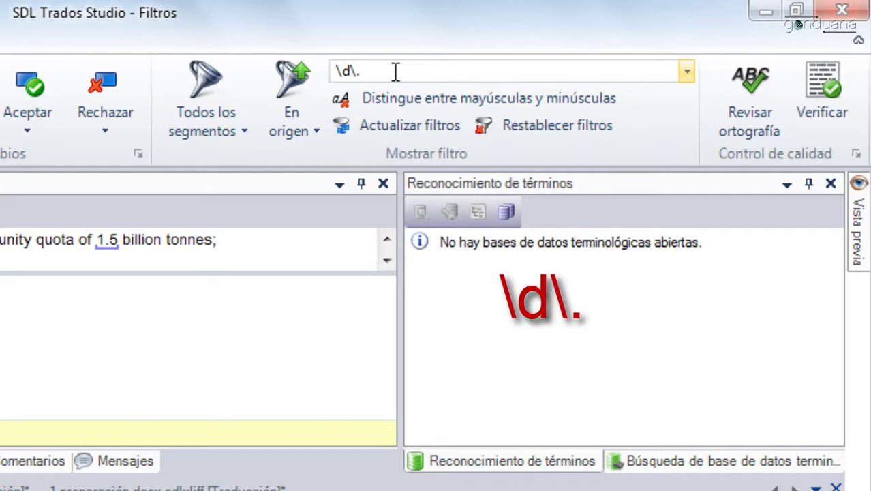
pyautogui.press('BackSpace')
pyautogui.press('BackSpace')
pyautogui.write('.')
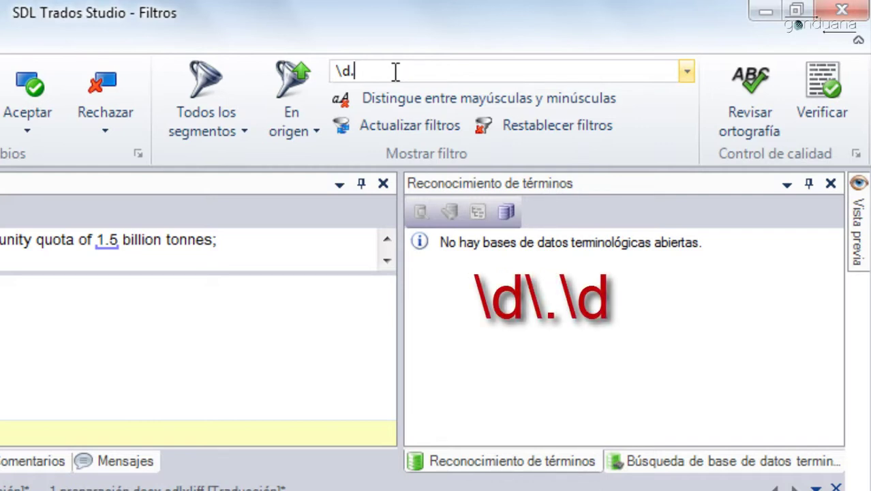
pyautogui.press('BackSpace')
pyautogui.write('\\.\\d')
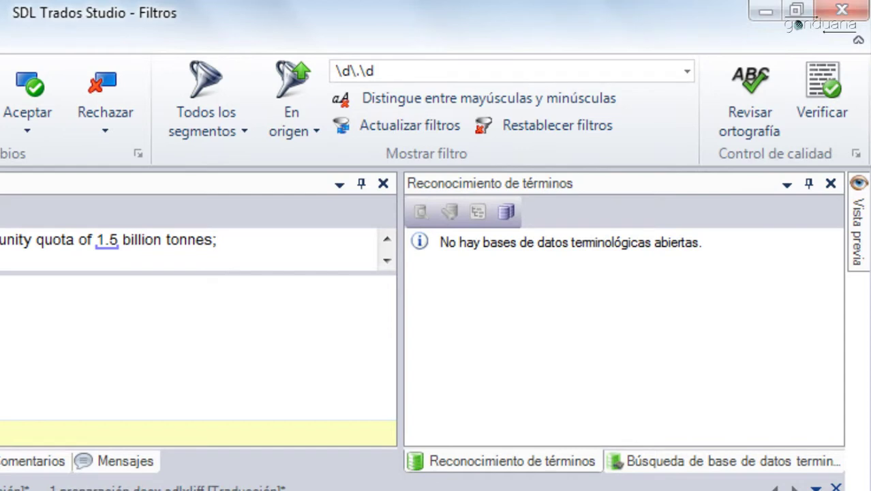
# Add ^ at the start of the filter expression to make it ^\d\.\d and apply it to the source segments
pyautogui.click(411, 72)
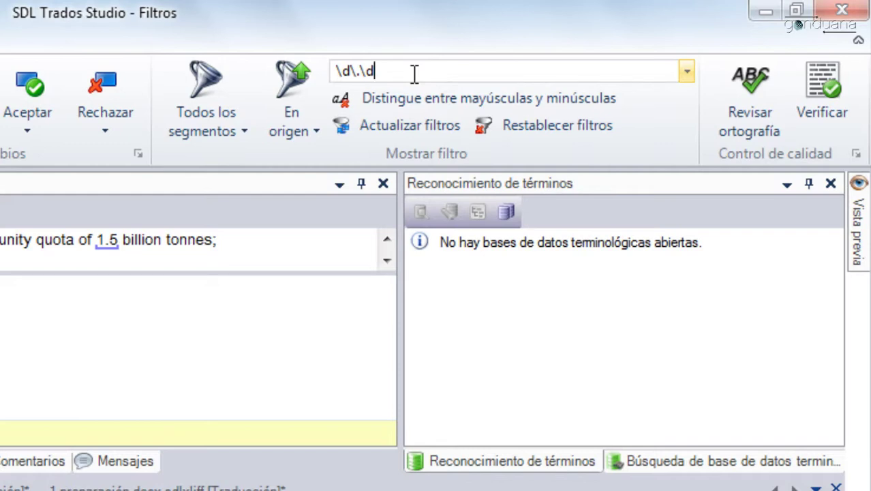
pyautogui.press('Left')
pyautogui.press('Left')
pyautogui.press('Left')
pyautogui.hotkey('shift', 'Home')
pyautogui.press('Right')
pyautogui.press('Right')
pyautogui.press('Right')
pyautogui.press('Right')
pyautogui.press('Left')
pyautogui.hotkey('shift', 'Right')
pyautogui.hotkey('shift', 'Right')
pyautogui.press('Home')
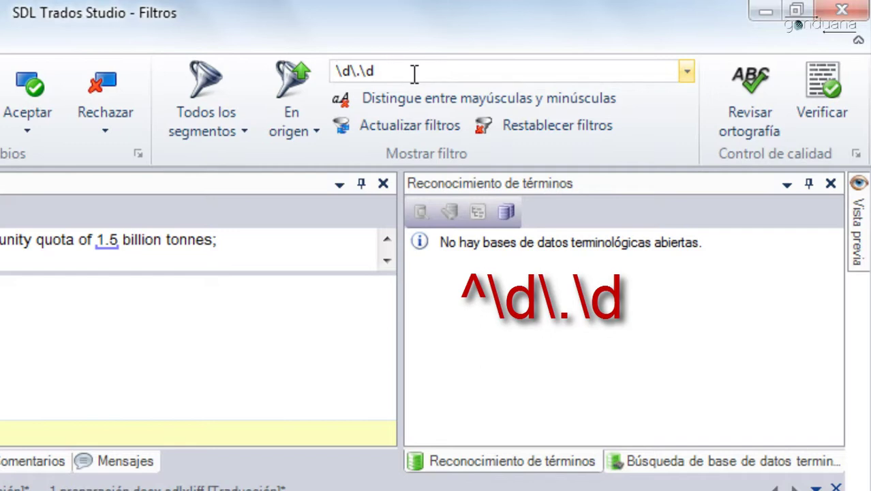
pyautogui.write('^')
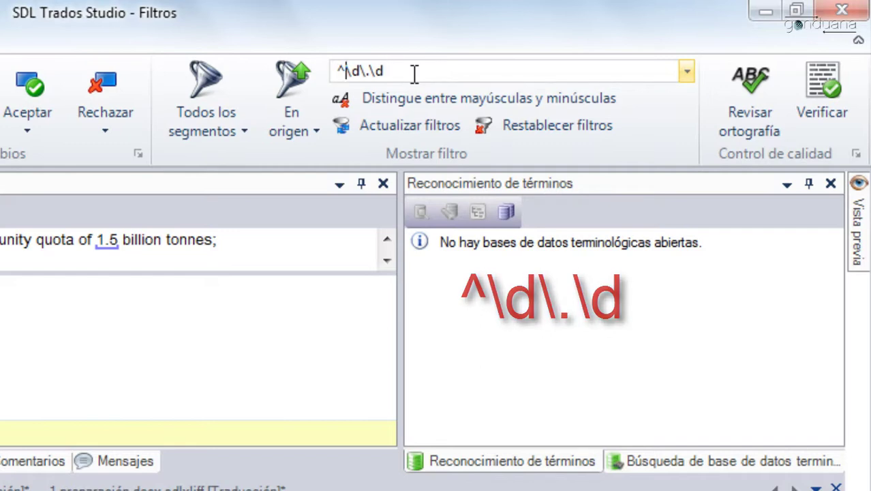
pyautogui.hotkey('shift', 'Left')
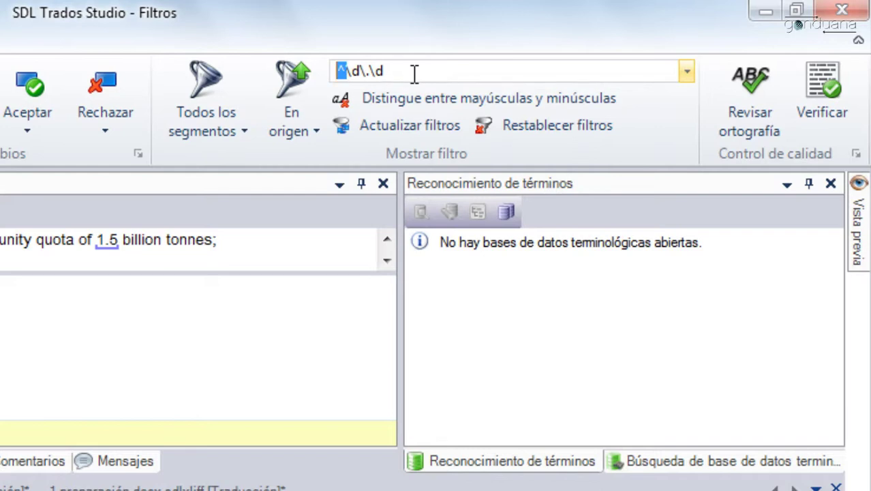
pyautogui.press('Left')
pyautogui.press('Return')
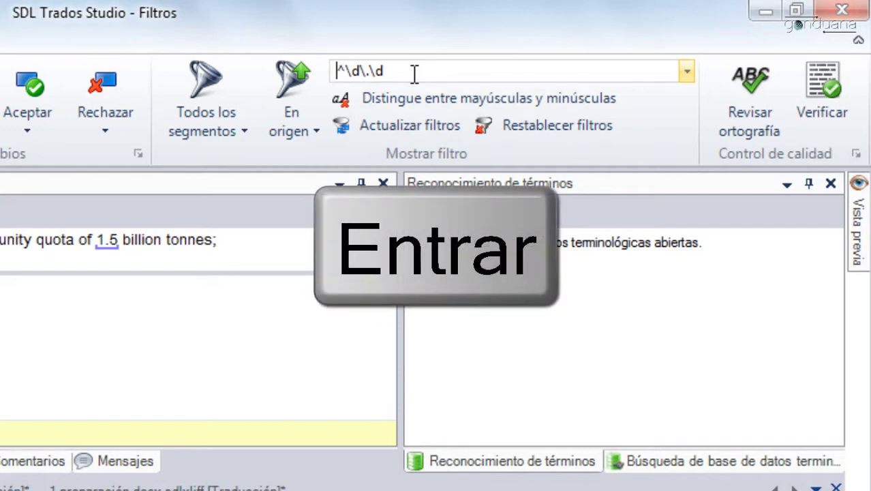
pyautogui.press('Right')
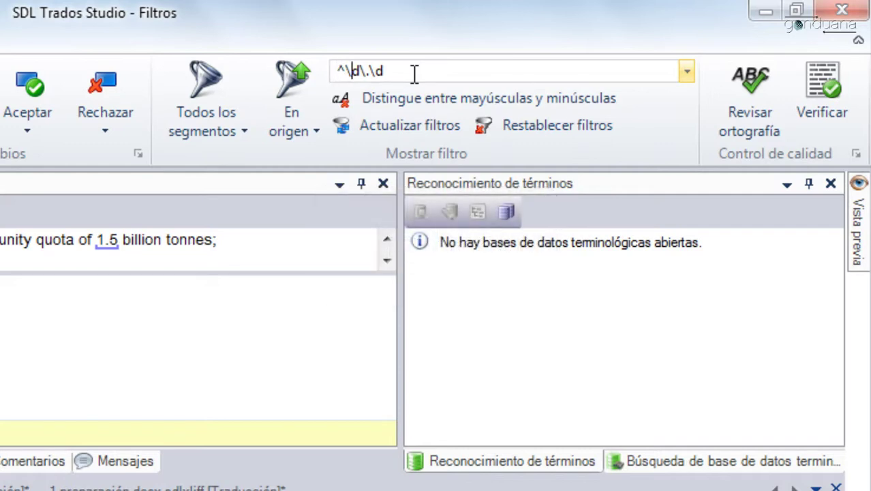
# Apply the regular expression ^\d\.\d as the source filter so only segments starting with a paragraph number are displayed
pyautogui.hotkey('shift', 'Right')
pyautogui.hotkey('shift', 'Right')
pyautogui.press('Right')
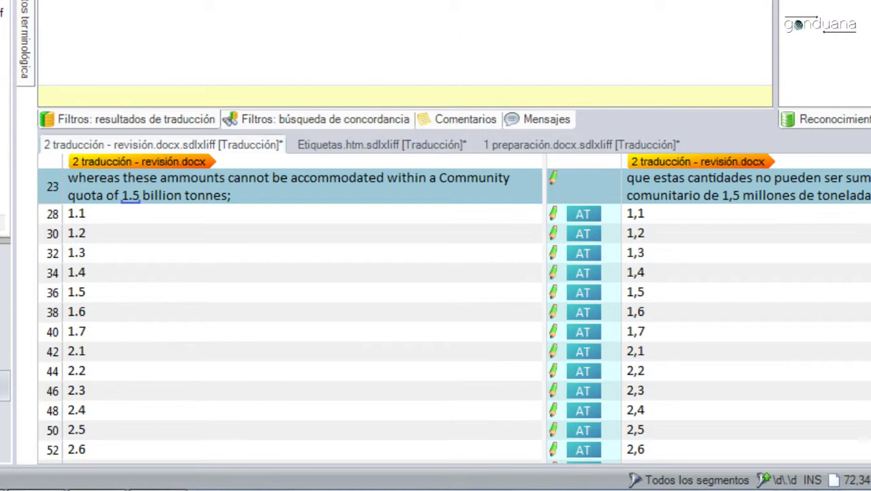
pyautogui.press('Return')
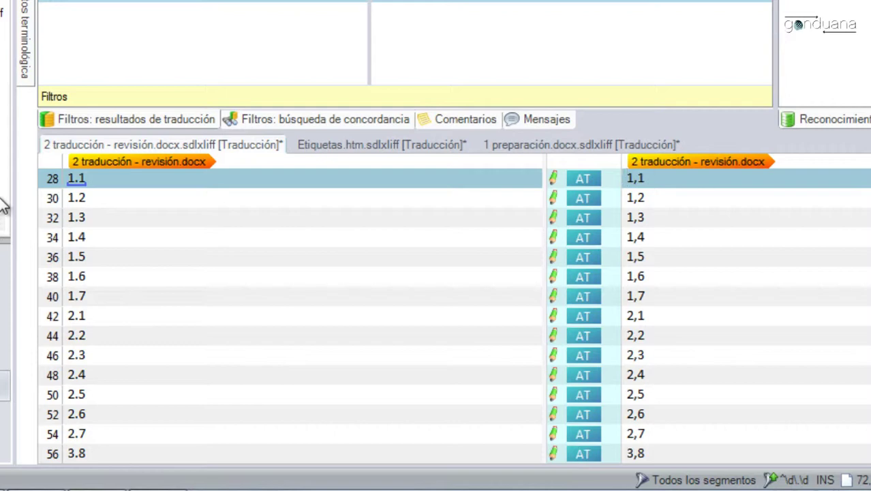
# Select all the filtered number segments from 28 through 136 and copy their source text to the target
pyautogui.scroll(-14, 290, 307)
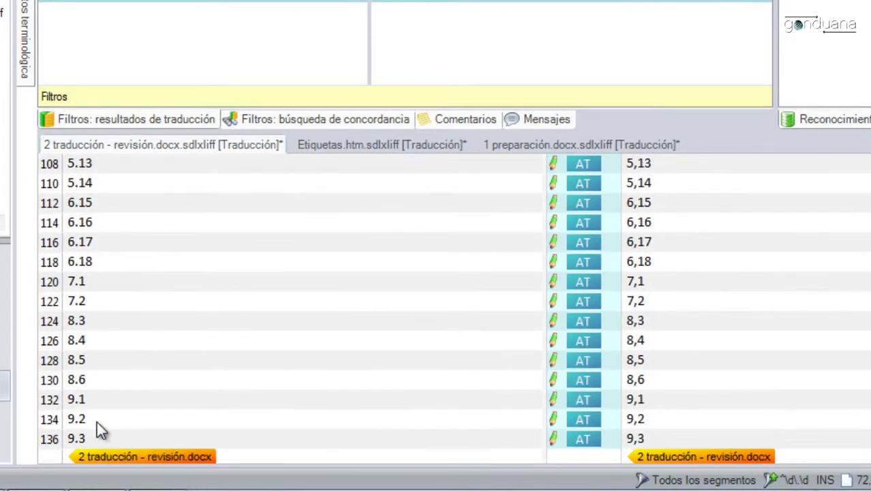
pyautogui.keyDown('shift'); pyautogui.click(50, 440); pyautogui.keyUp('shift')
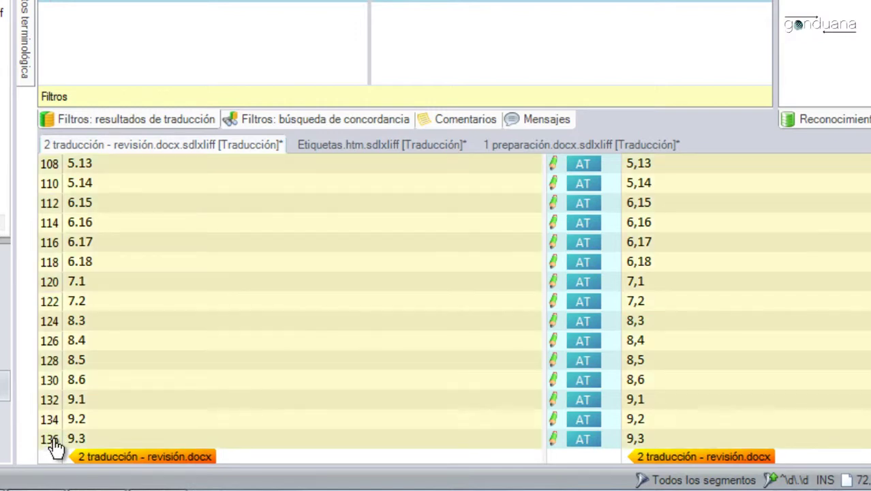
pyautogui.rightClick(55, 444)
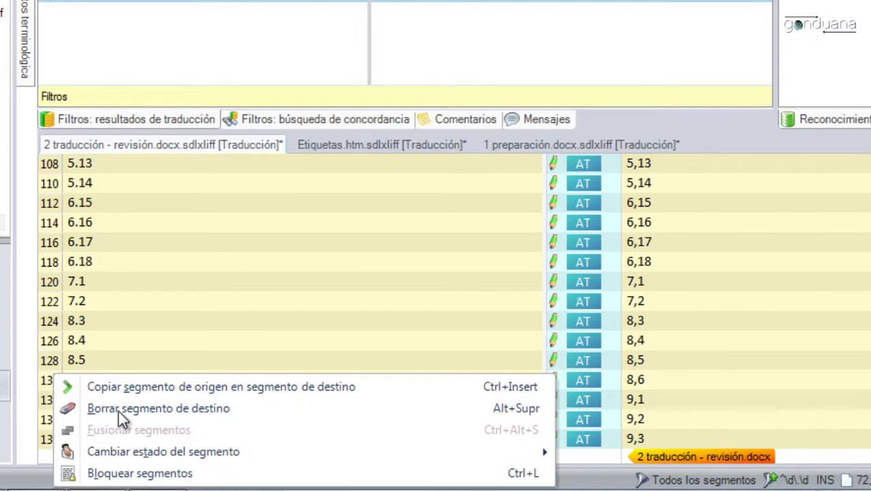
pyautogui.click(156, 398)
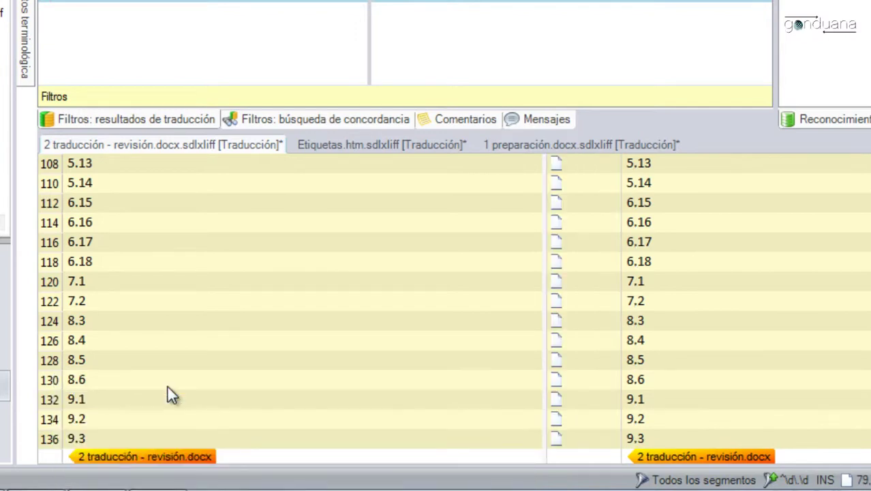
# Select the filtered segments 28 through 136 again and change their segment status to translated
pyautogui.hotkey('ctrl', 'Home')
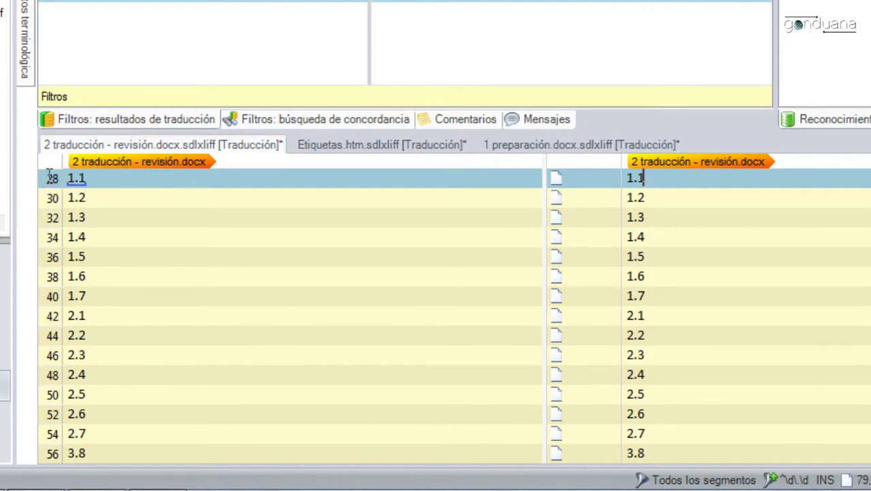
pyautogui.hotkey('ctrl', 'End')
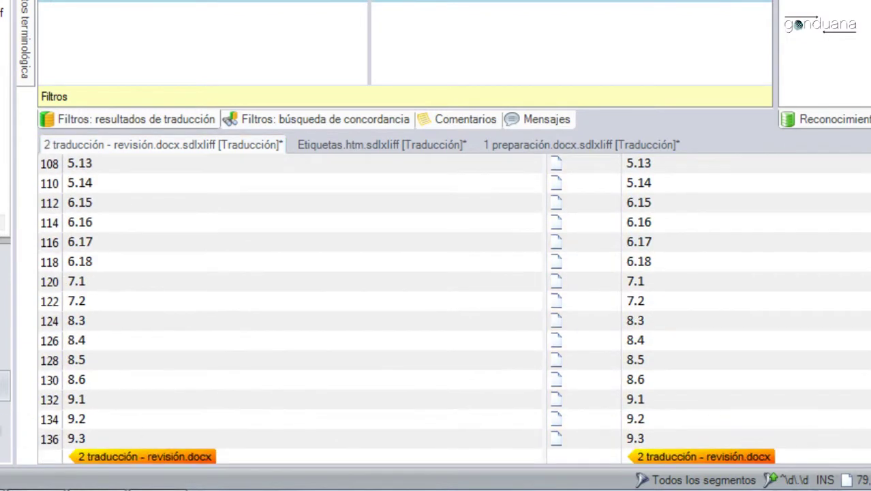
pyautogui.keyDown('shift'); pyautogui.click(49, 440); pyautogui.keyUp('shift')
pyautogui.rightClick(52, 441)
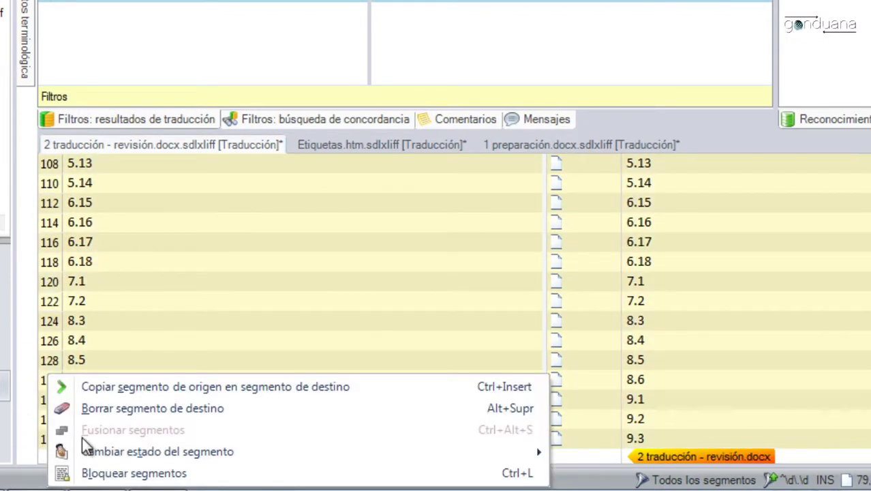
pyautogui.moveTo(111, 448)
pyautogui.click(572, 387)
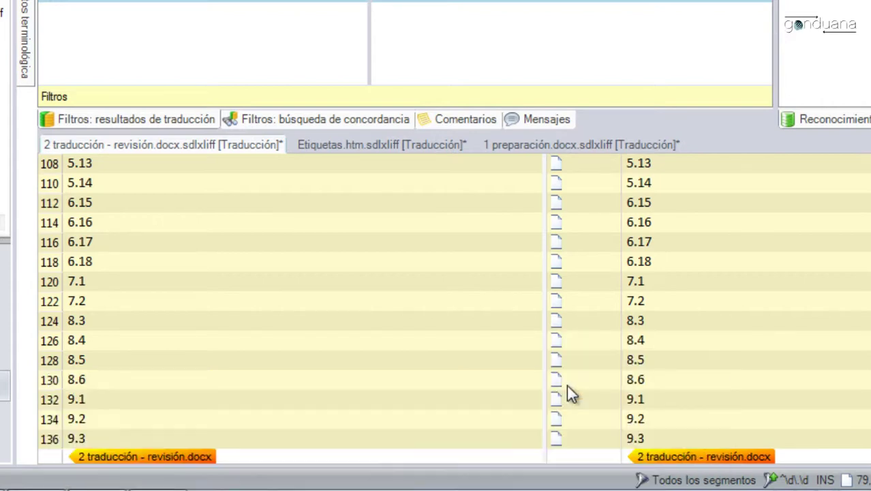
# Add the information-level comment "Son nu´meros de cláusulas, no se tcoan" to the target of segment 28, scoped to the current segment
pyautogui.hotkey('ctrl', 'Home')
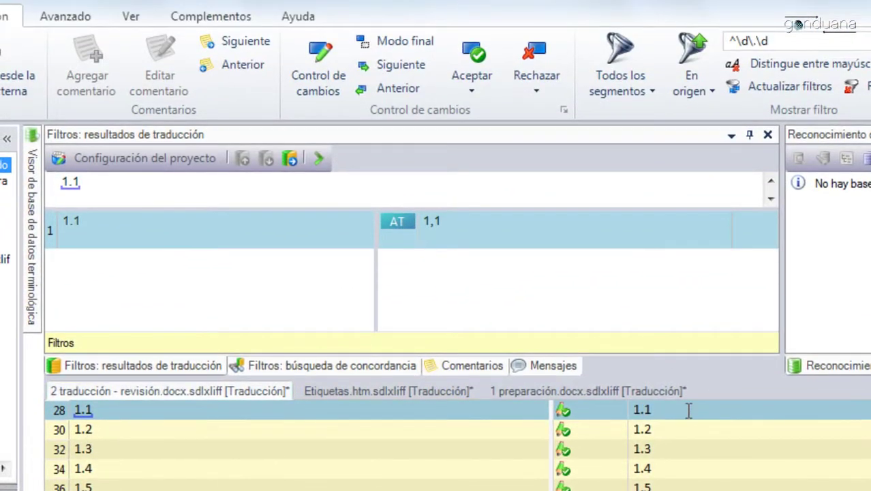
pyautogui.click(687, 409)
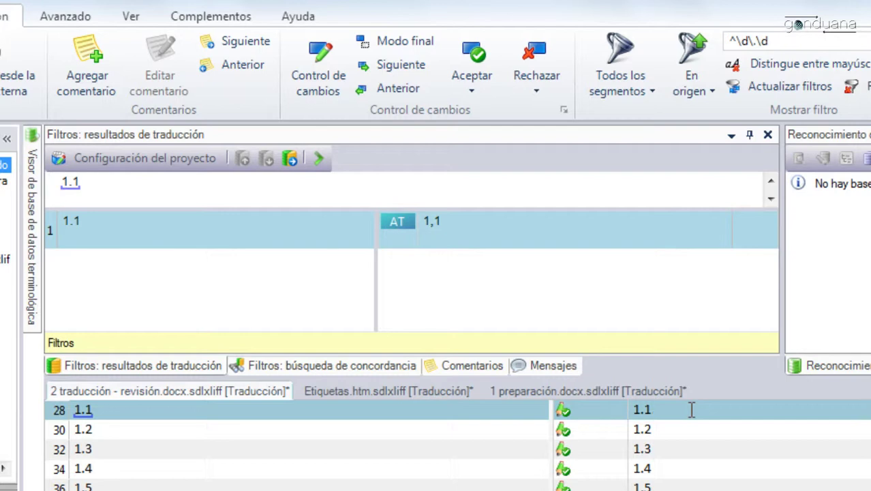
pyautogui.click(90, 95)
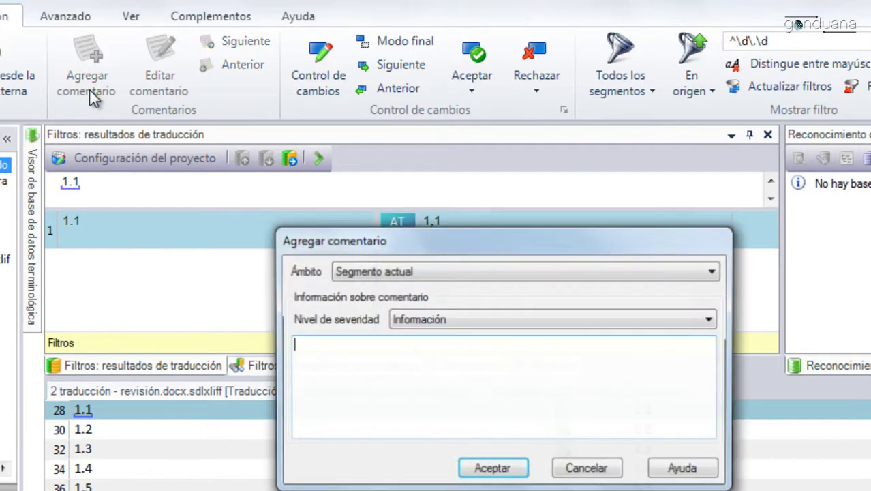
pyautogui.write('Son números de cláusulas, no se tocan')
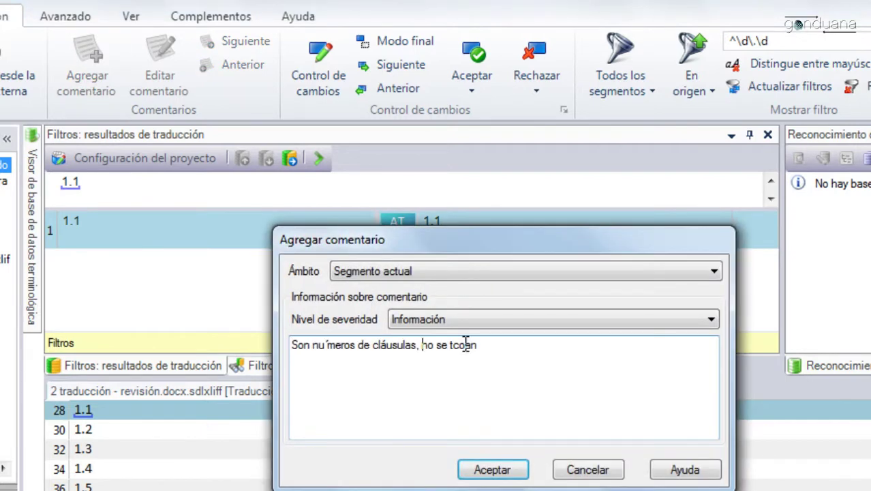
pyautogui.click(494, 469)
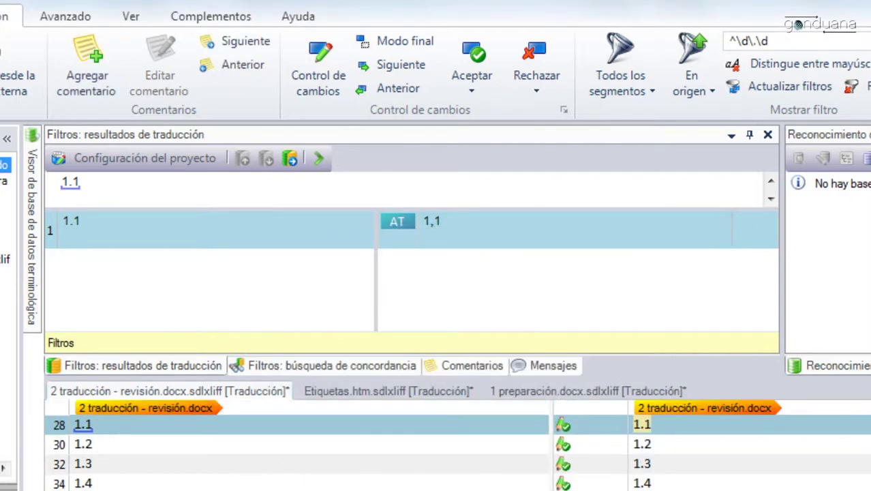
# Select all the filtered number segments through segment 136 and lock them
pyautogui.scroll(-10, 436, 443)
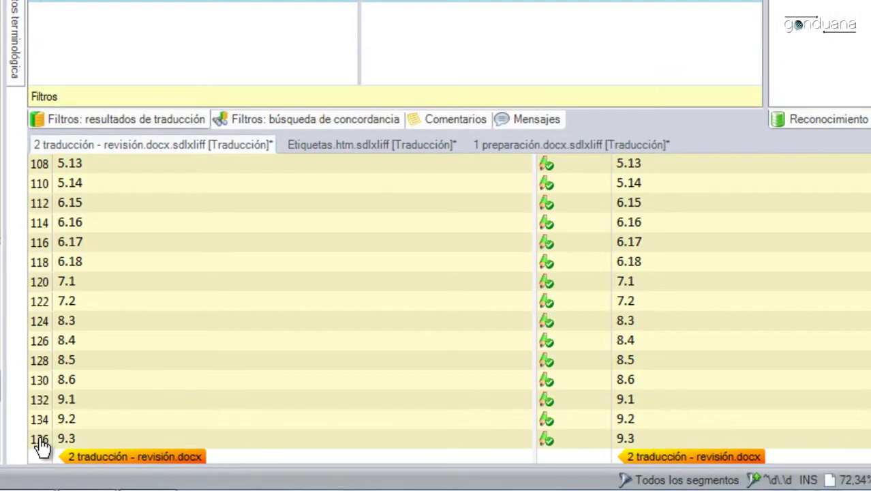
pyautogui.rightClick(43, 444)
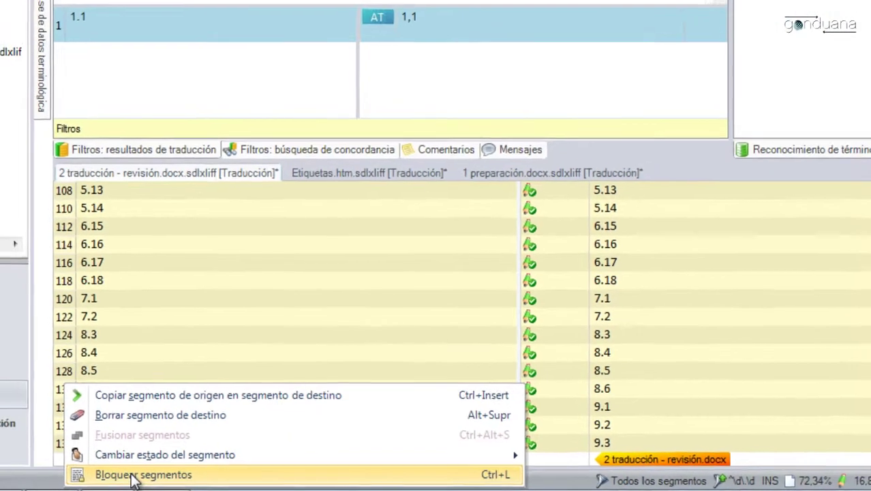
pyautogui.click(116, 470)
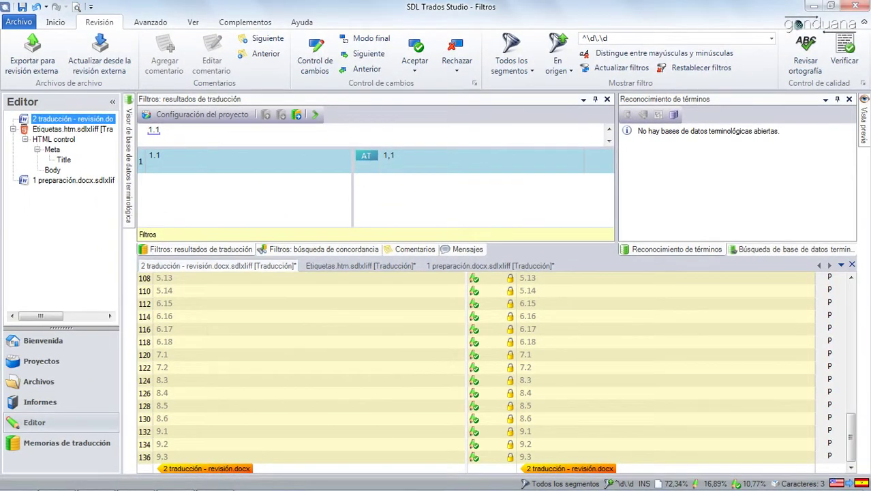
# Reset the display filters and filter the source segments with the regular expression \d
pyautogui.click(687, 70)
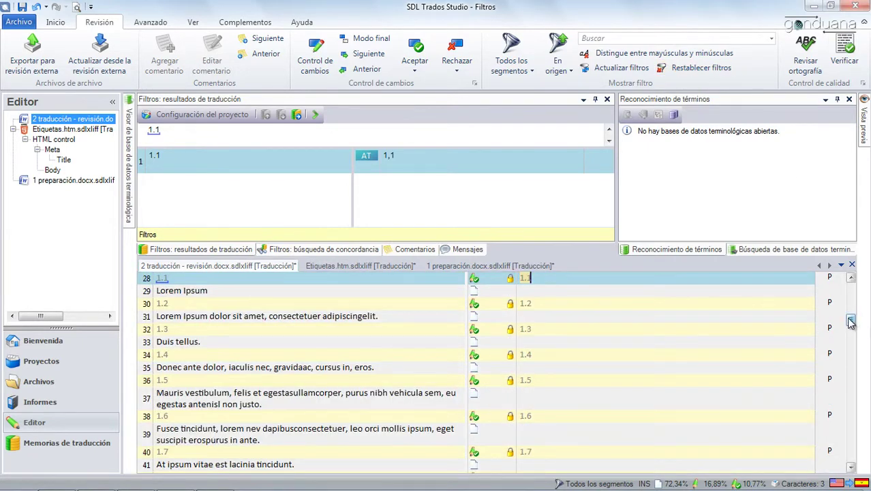
pyautogui.scroll(3, 850, 321)
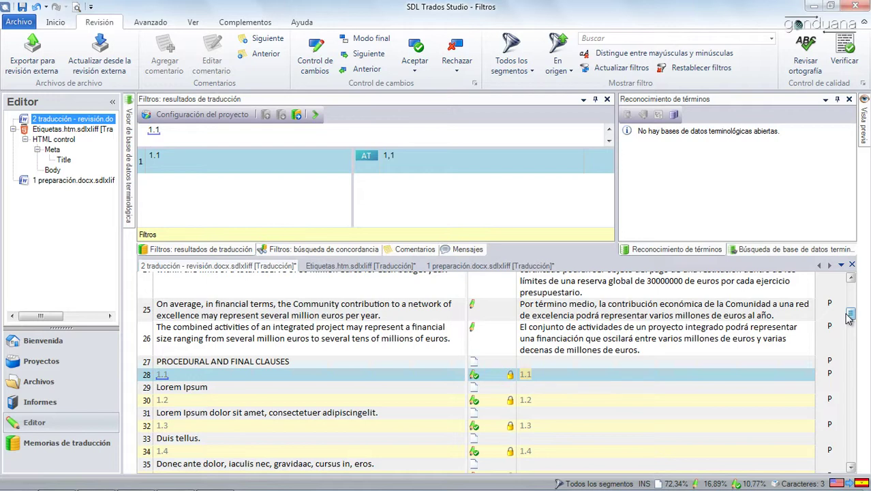
pyautogui.click(604, 38)
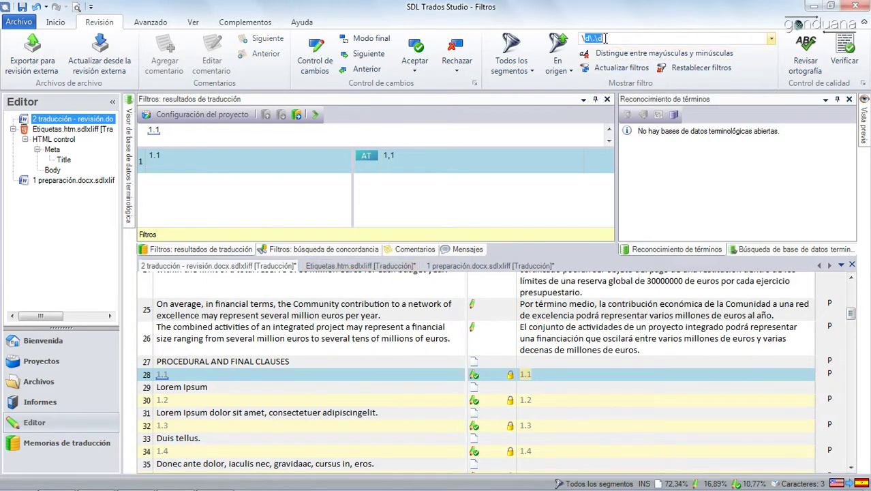
pyautogui.write('\\d')
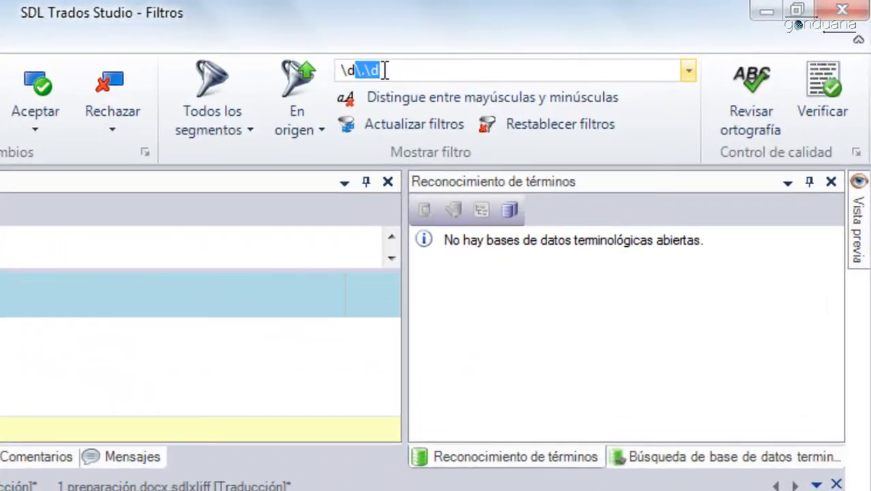
pyautogui.press('Delete')
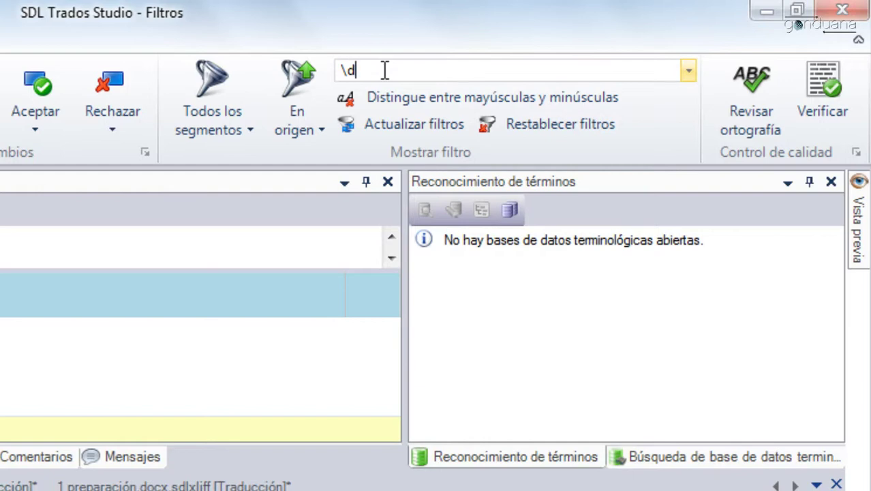
pyautogui.press('Return')
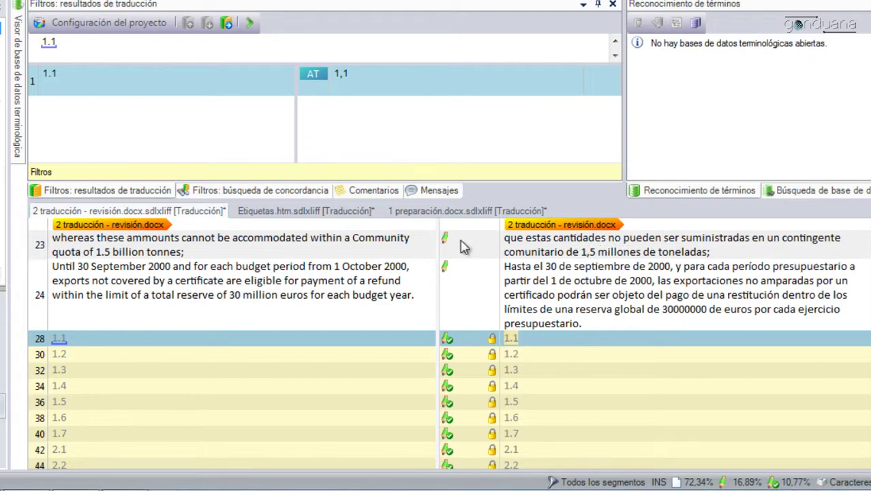
# Correct the quantity in the target of segment 23 to 1500 millones de toneladas and move on to segment 24
pyautogui.click(586, 250)
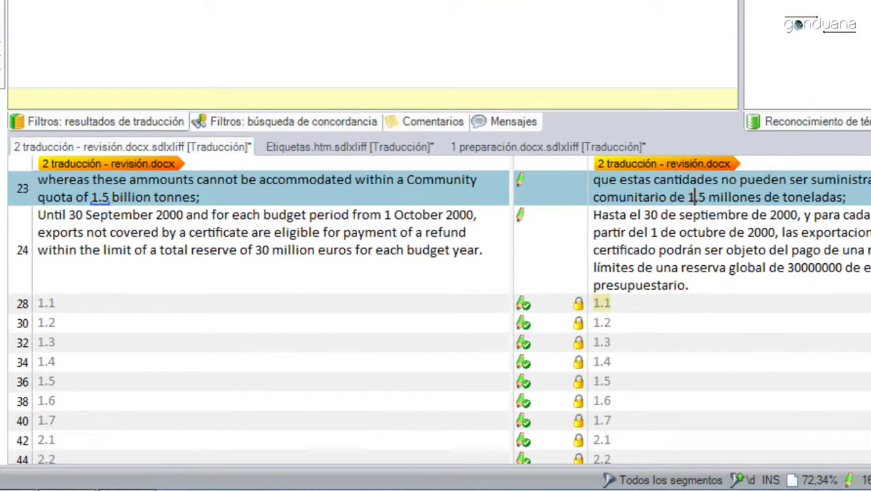
pyautogui.press('Delete')
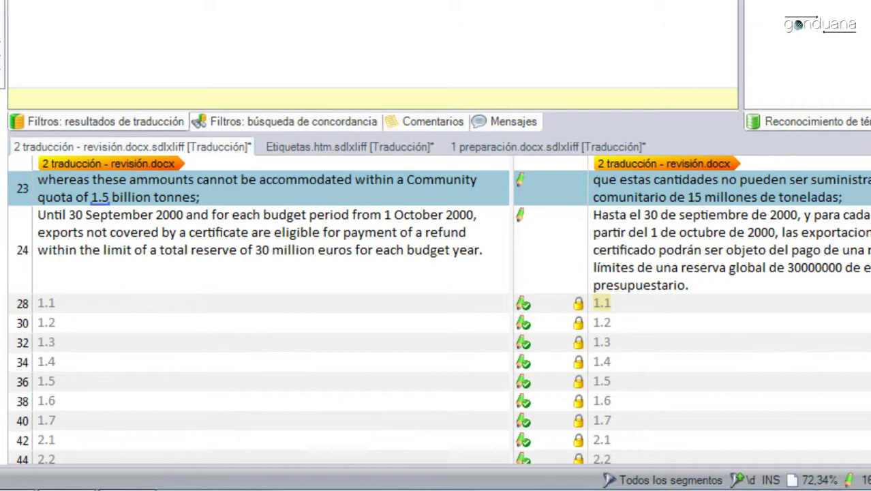
pyautogui.write('00')
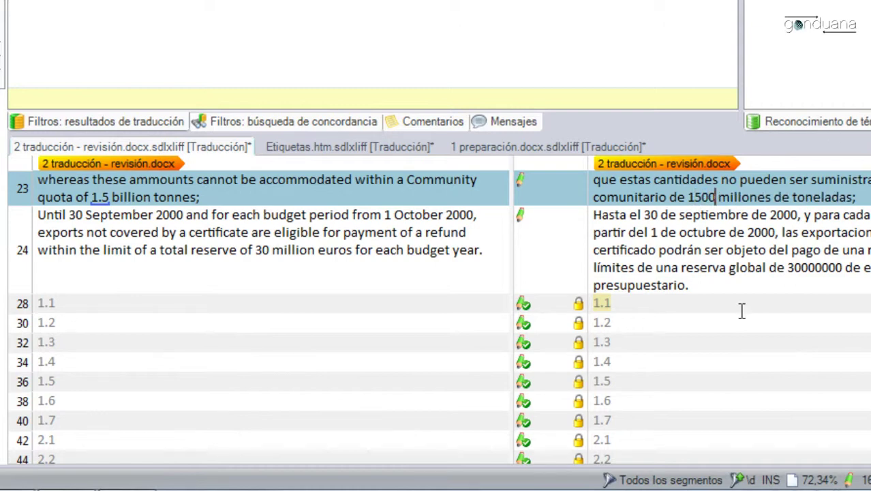
pyautogui.click(721, 215)
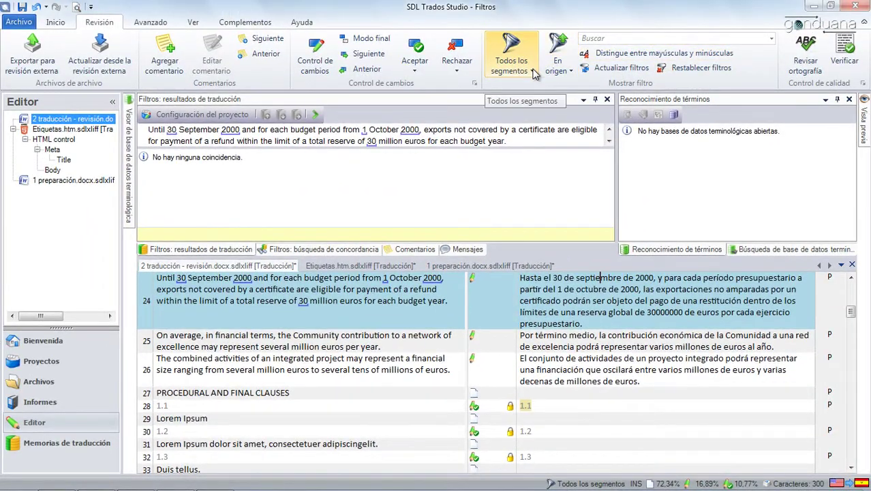
# Set the display filter to Con comentarios so only segments with comments are shown
pyautogui.click(533, 71)
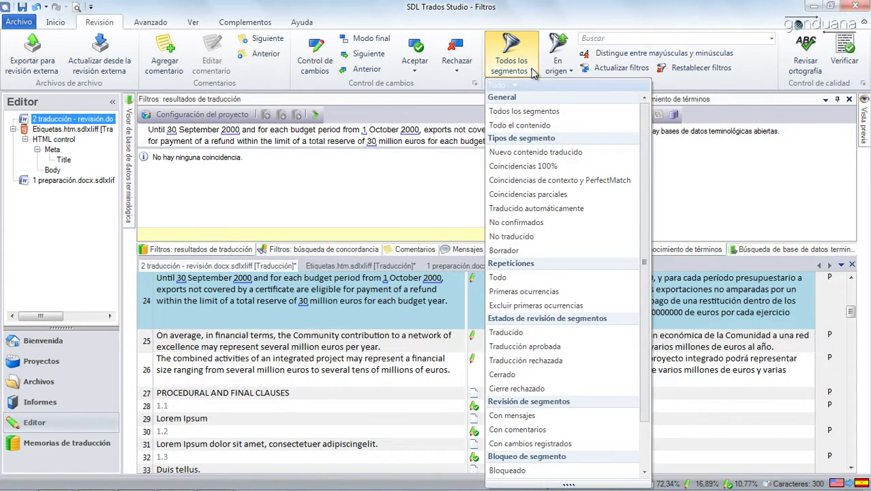
pyautogui.moveTo(643, 112); pyautogui.dragTo(644, 214)
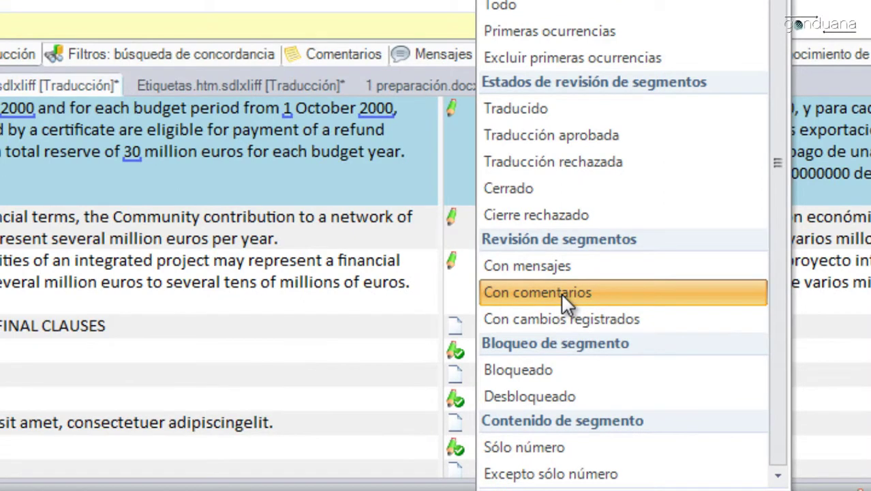
pyautogui.click(560, 292)
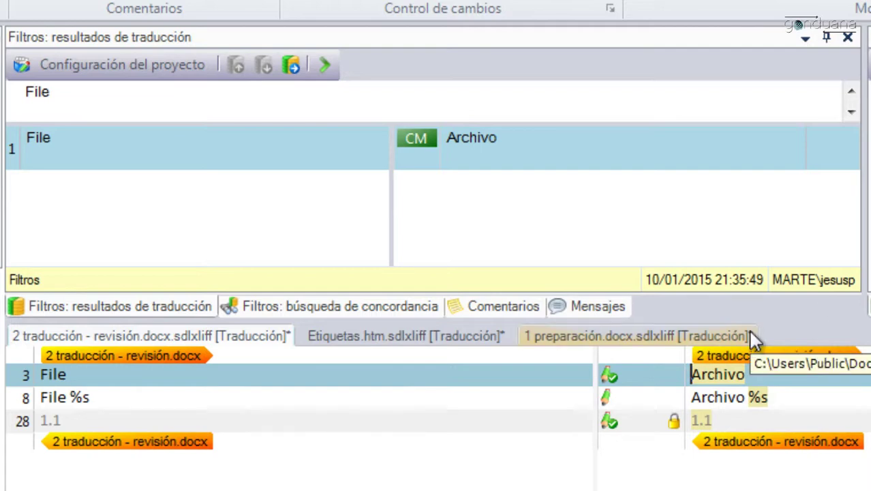
# Examine the list of comments on segments 3, 8 and 28, and reset the display filters
pyautogui.click(521, 306)
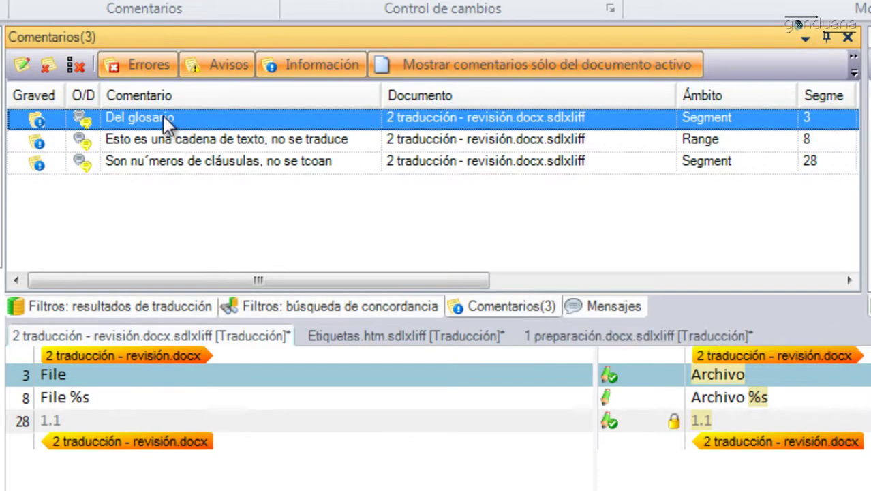
pyautogui.click(205, 141)
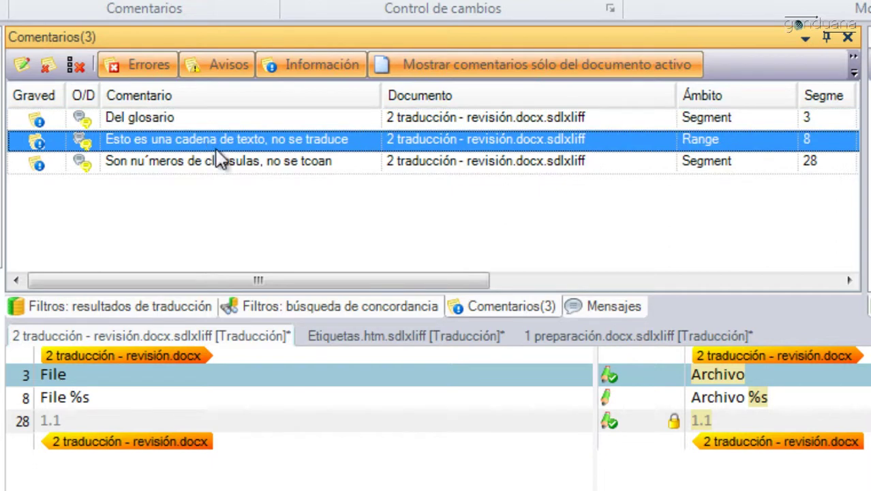
pyautogui.click(218, 163)
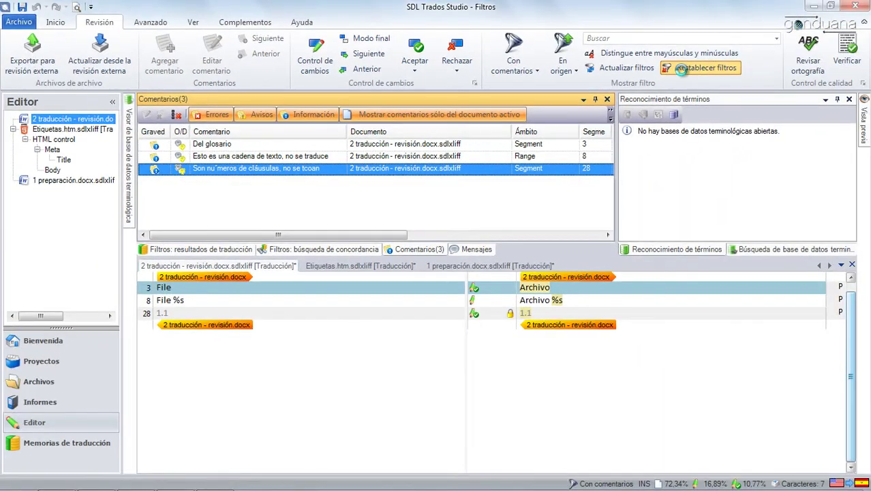
pyautogui.click(681, 70)
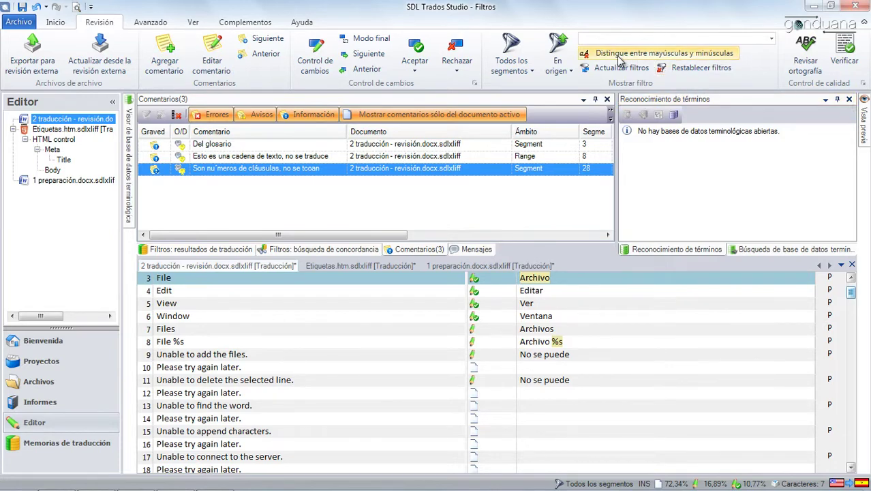
# Set the display filter to Borrador to isolate the draft segments, and switch it to No traducido for the untranslated ones
pyautogui.click(534, 71)
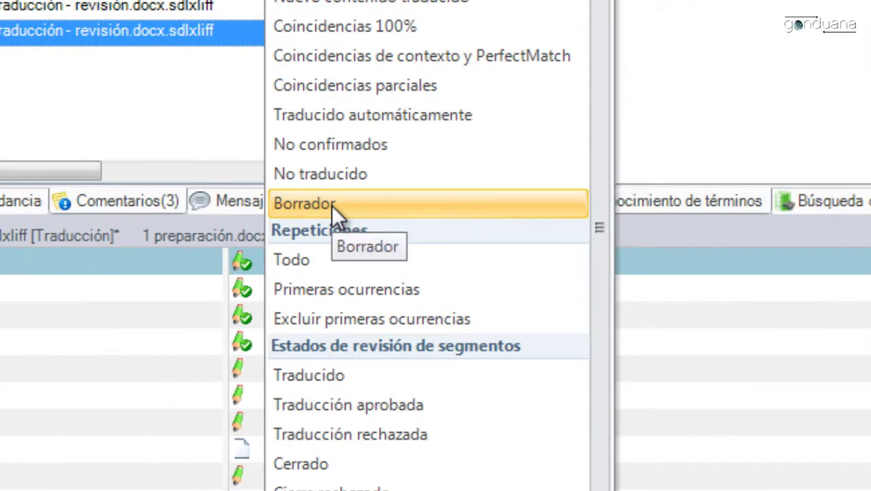
pyautogui.click(355, 206)
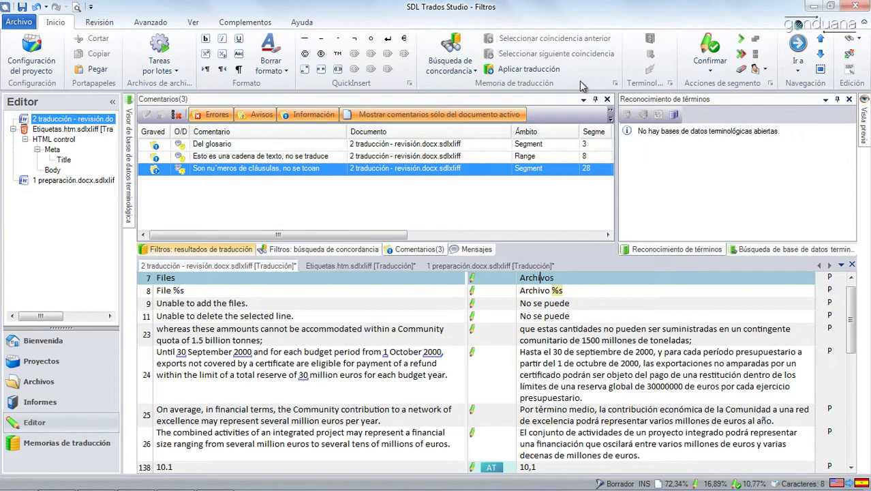
pyautogui.click(99, 21)
pyautogui.click(506, 72)
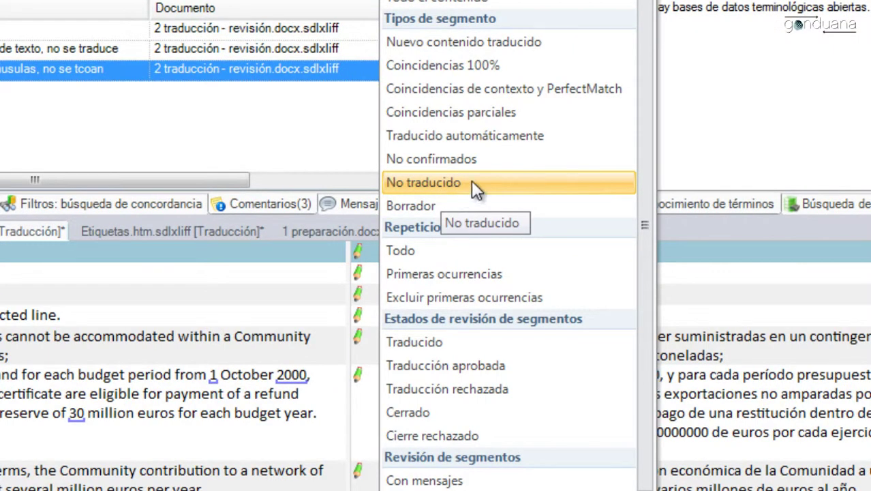
pyautogui.click(471, 179)
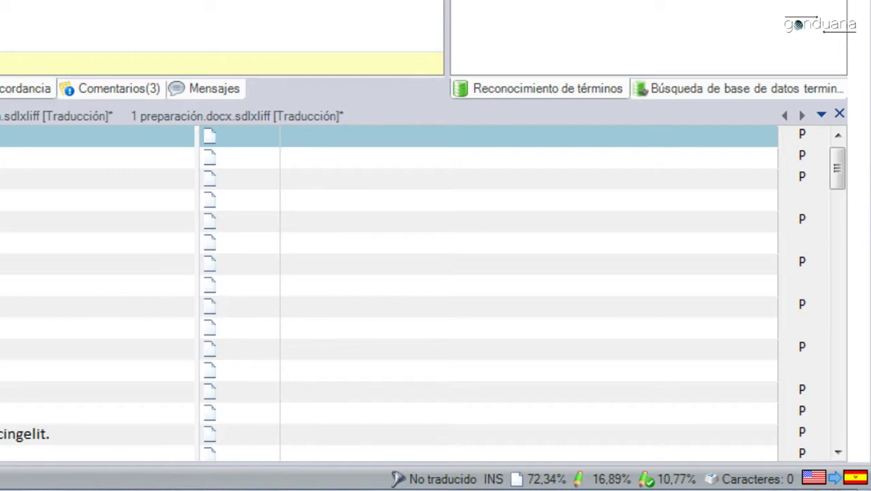
# Restore the display of all segments, and set the display filter to Bloqueado to review only the locked paragraph numbers
pyautogui.click(300, 2)
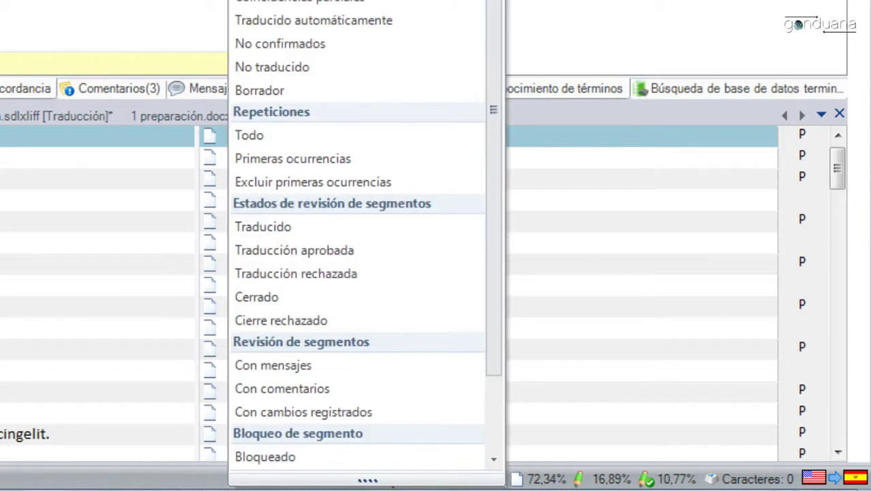
pyautogui.click(339, 66)
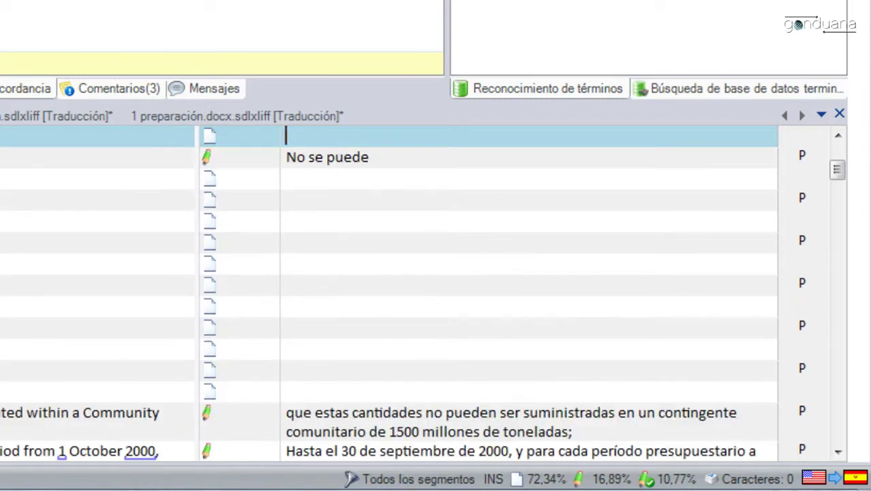
pyautogui.click(418, 478)
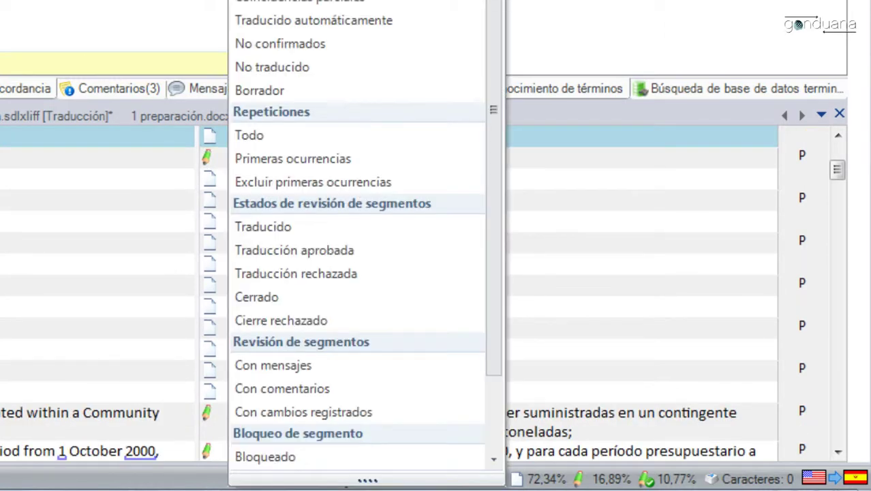
pyautogui.click(322, 458)
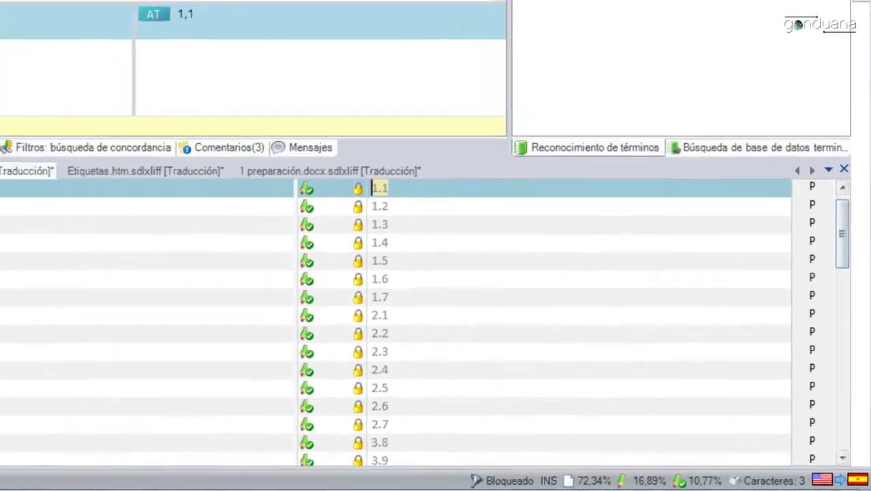
pyautogui.click(510, 63)
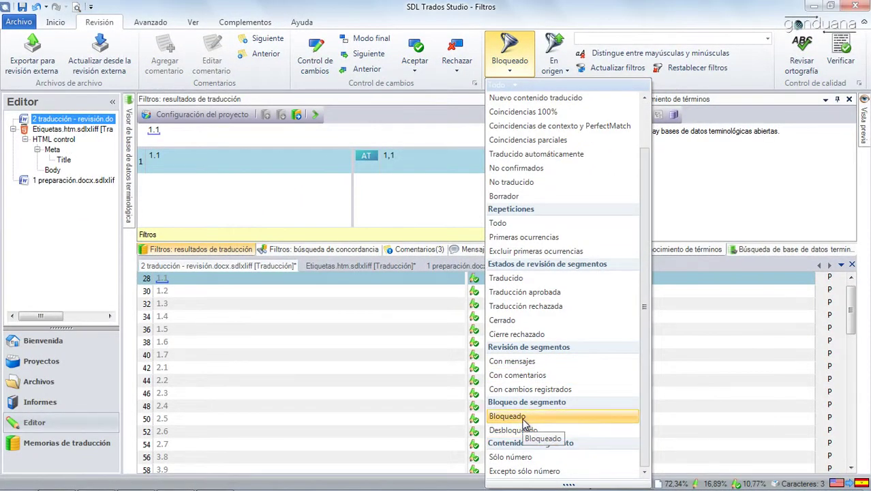
pyautogui.click(850, 300)
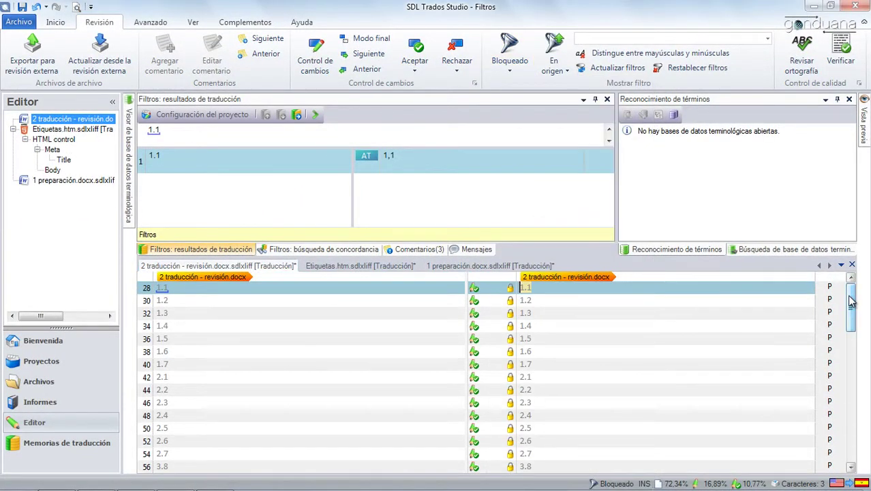
pyautogui.moveTo(851, 300)
pyautogui.mouseDown()
pyautogui.moveTo(853, 439)
pyautogui.moveTo(854, 292)
pyautogui.mouseUp()
# Reset the display filters so all segments of the revision document are shown
pyautogui.click(511, 71)
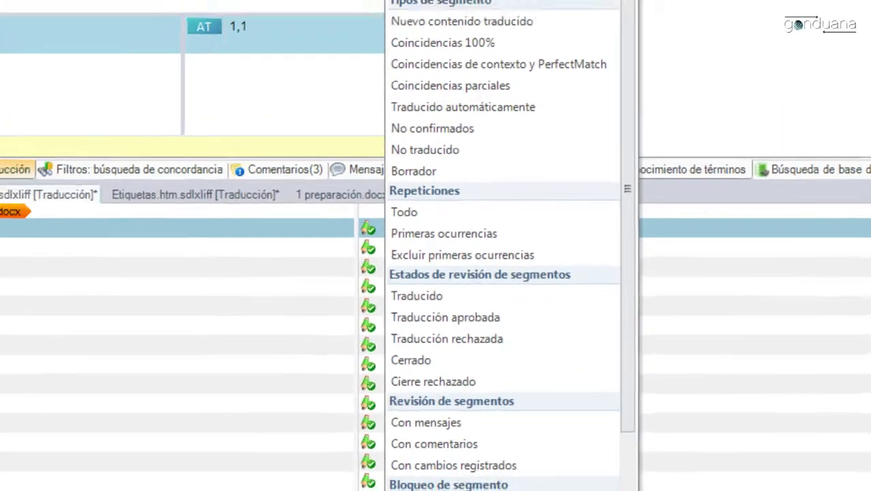
pyautogui.click(709, 68)
pyautogui.click(709, 69)
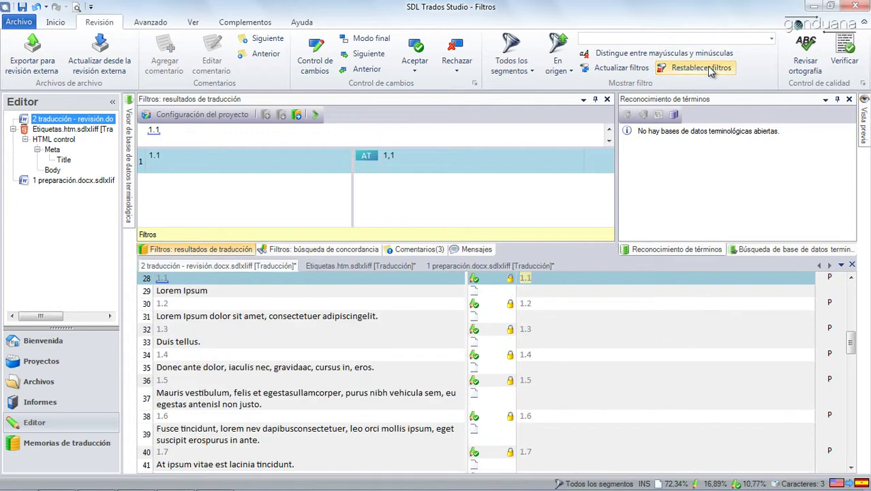